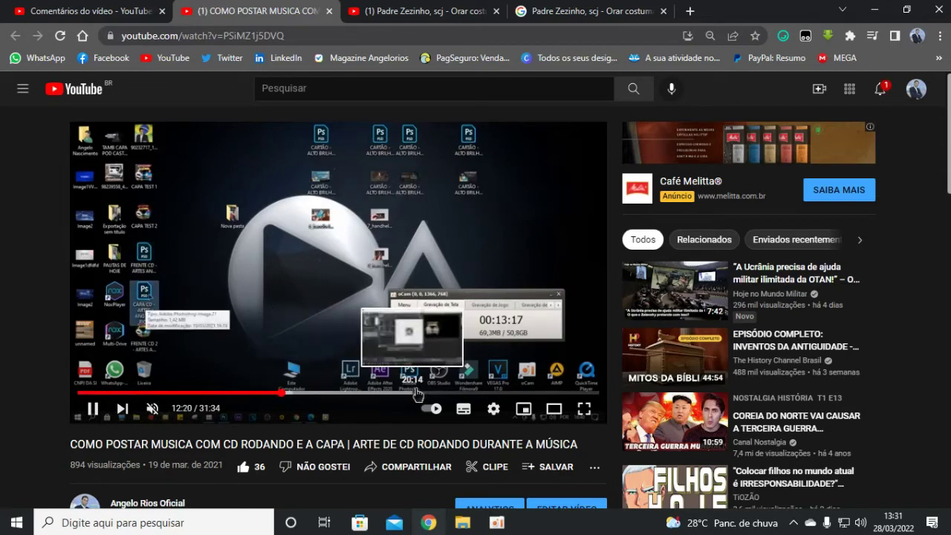
Skip through the spinning-CD tutorial to view the finished effect near its end, pause it, and compare it with the "Orar costuma fazer bem" video
left_click(419, 395)
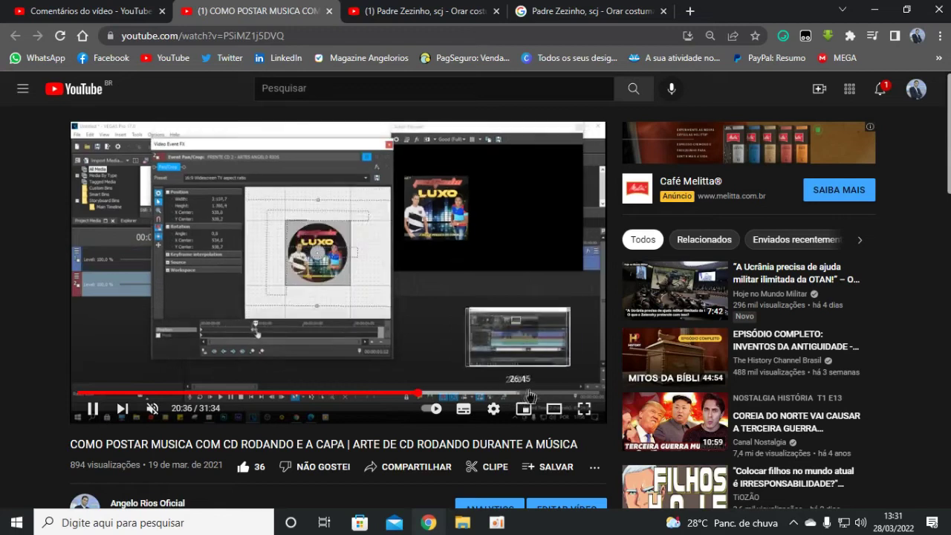
left_click(568, 392)
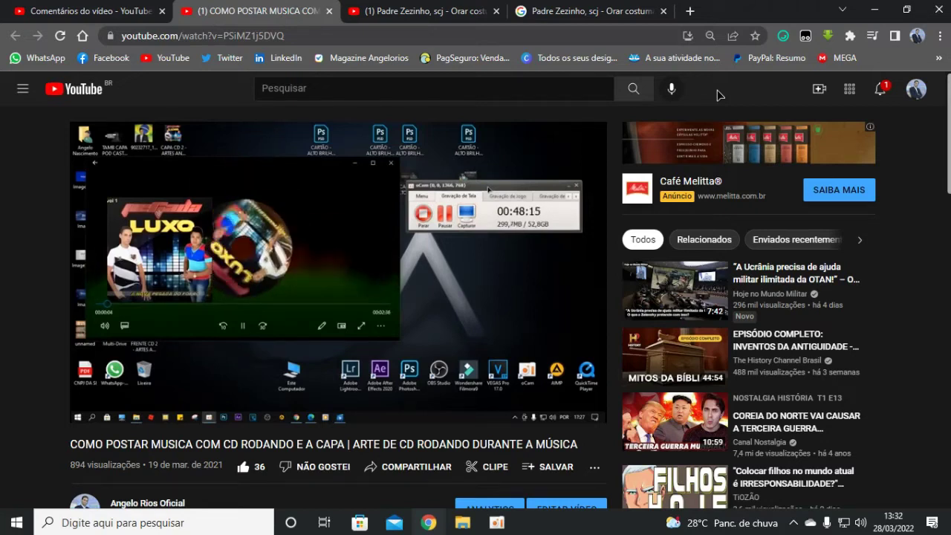
mouse_move(265, 252)
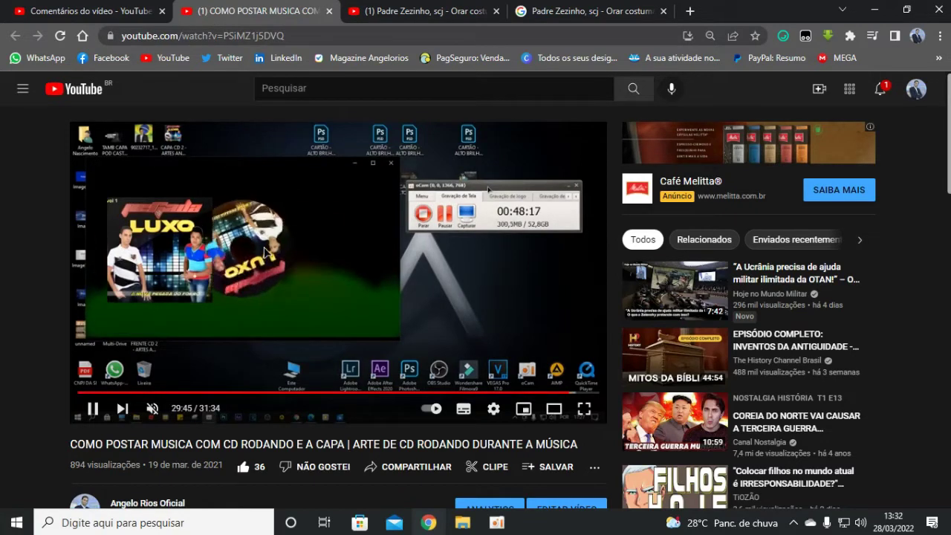
key("space")
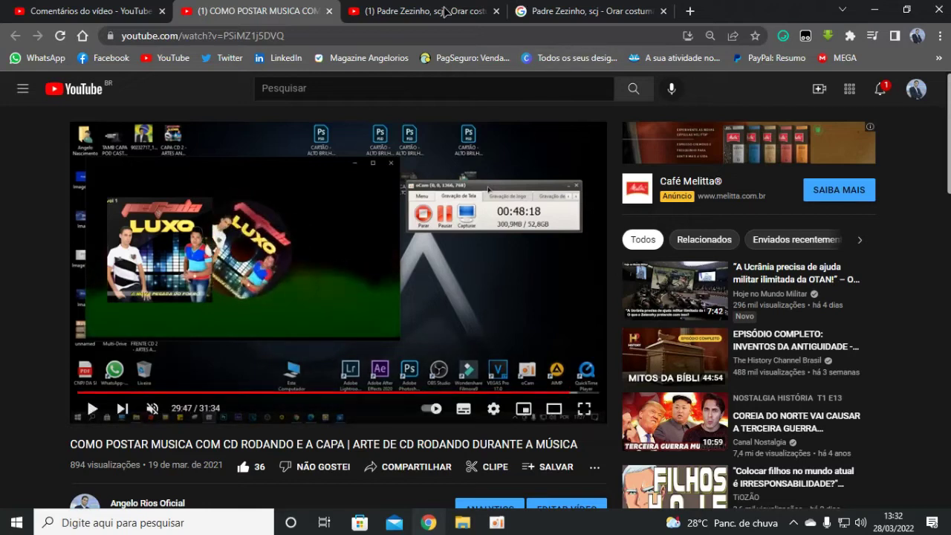
left_click(443, 11)
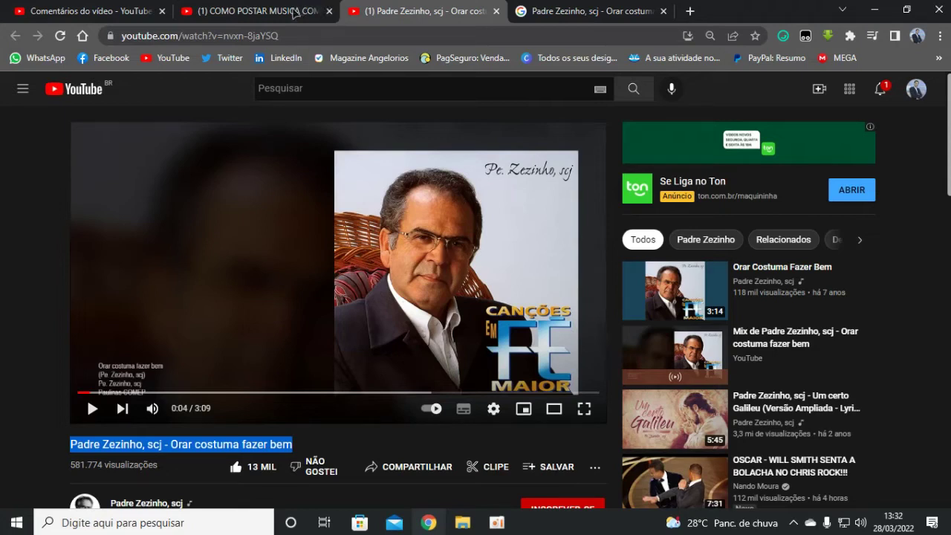
left_click(274, 6)
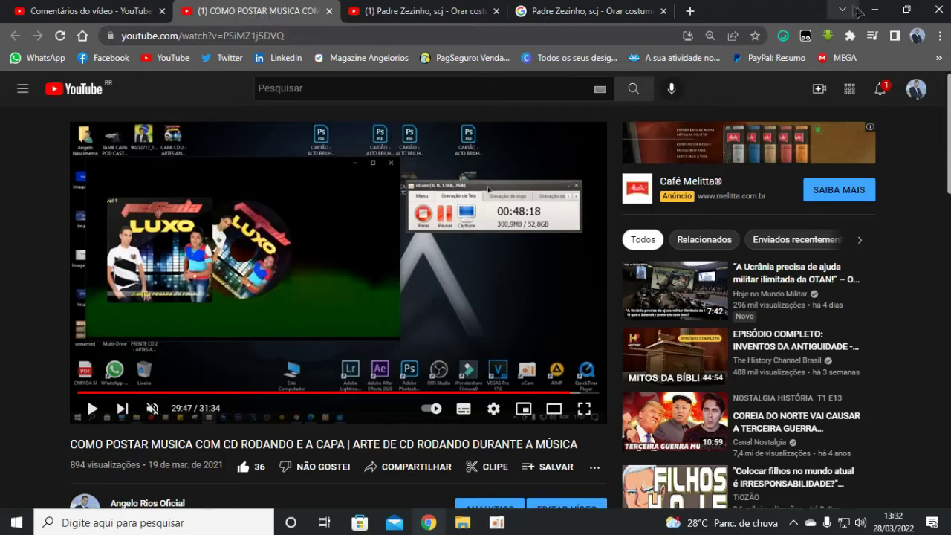
Clear the open windows off the desktop and open the properties of Este Computador
left_click(877, 11)
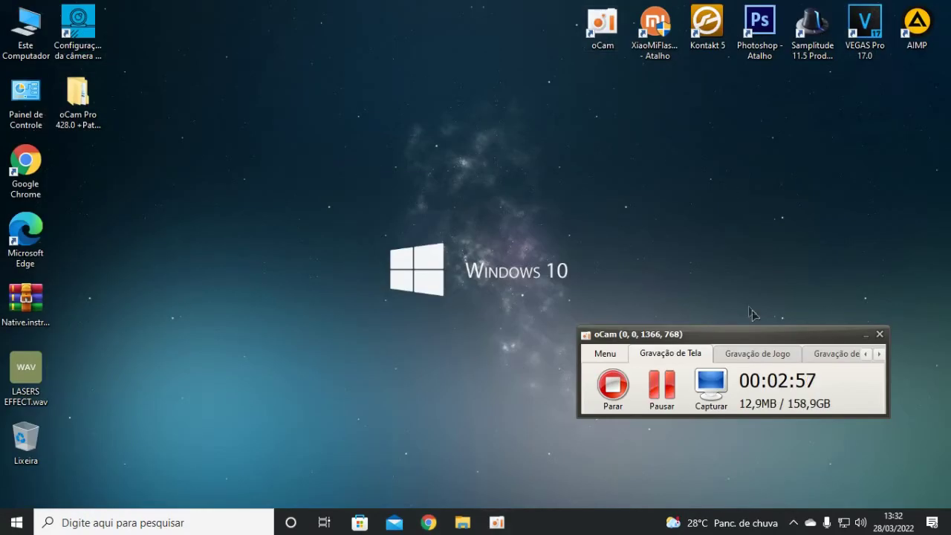
left_click(866, 335)
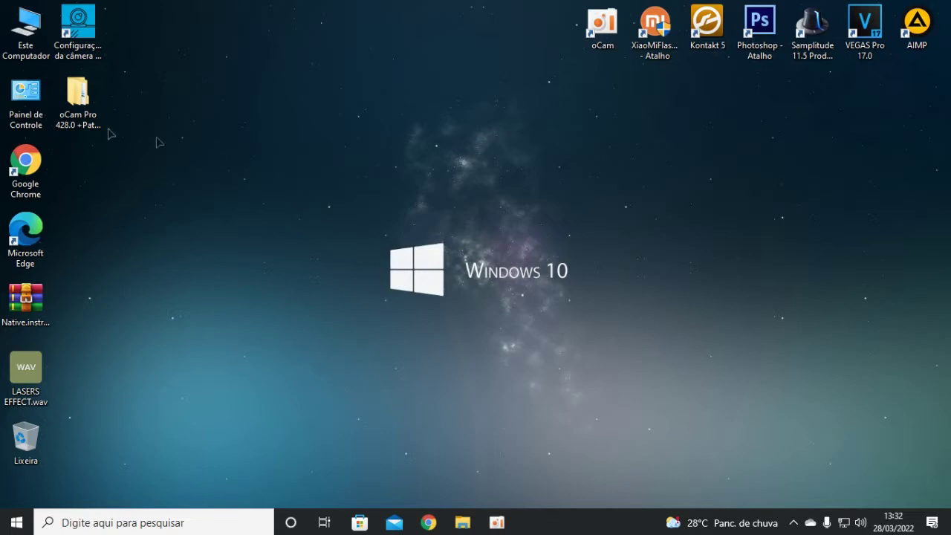
right_click(32, 27)
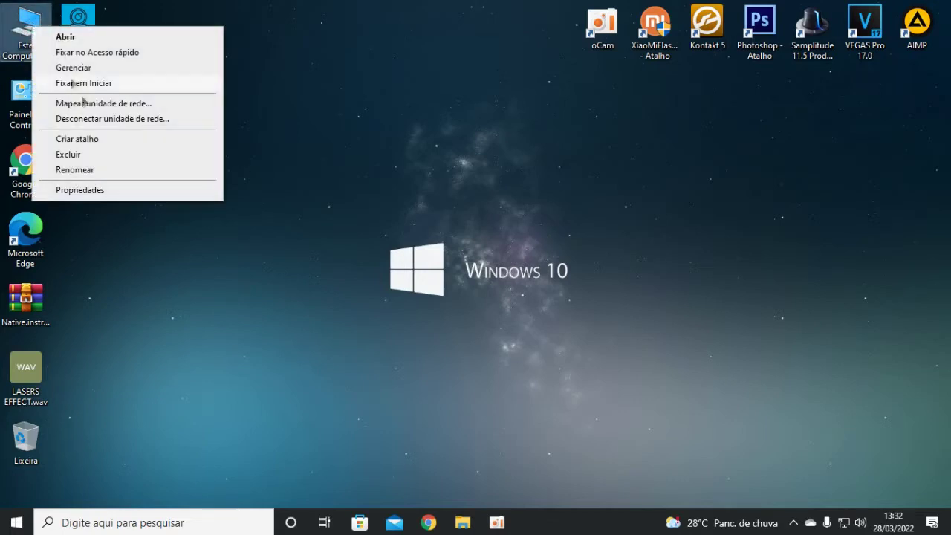
left_click(78, 190)
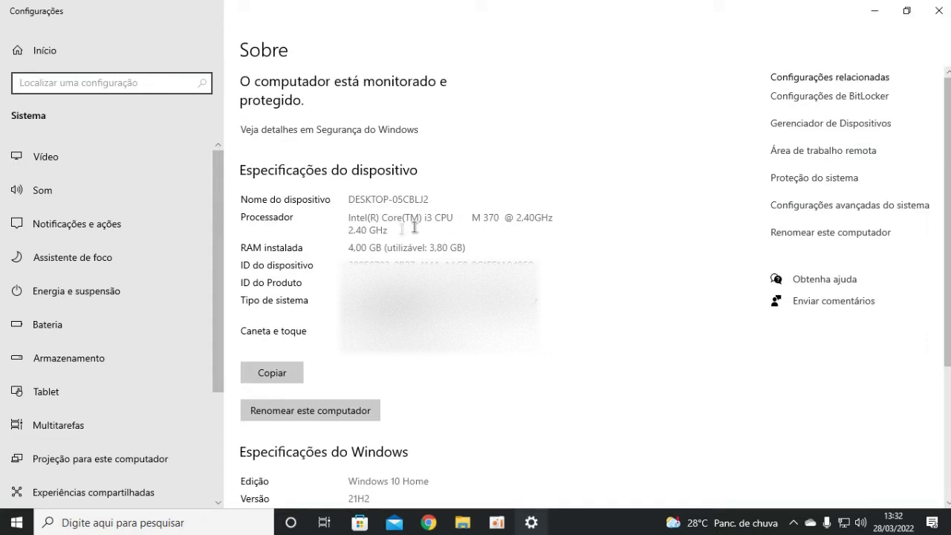
Examine the computer's processor and installed RAM specifications, and close the settings window
left_click_drag(348, 217, 540, 217)
left_click(541, 217)
left_click(543, 216)
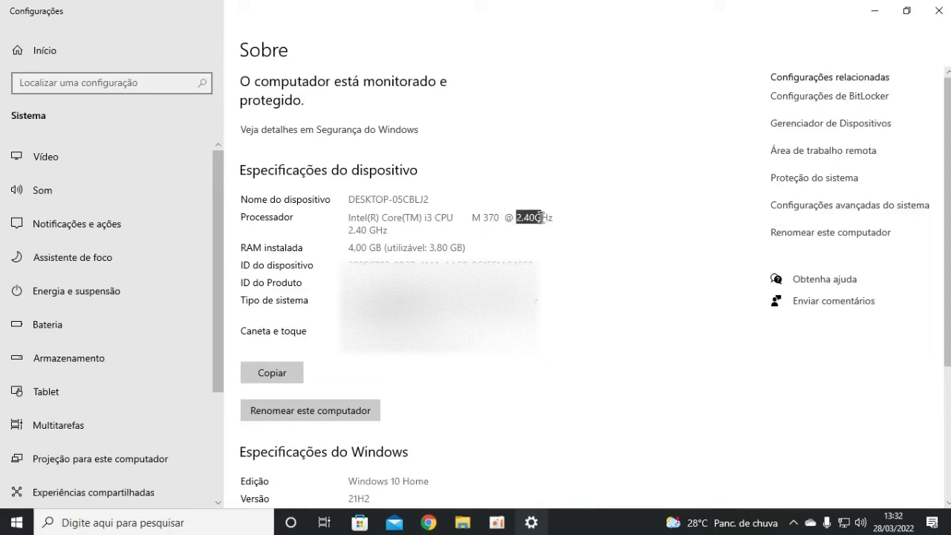
left_click(545, 217)
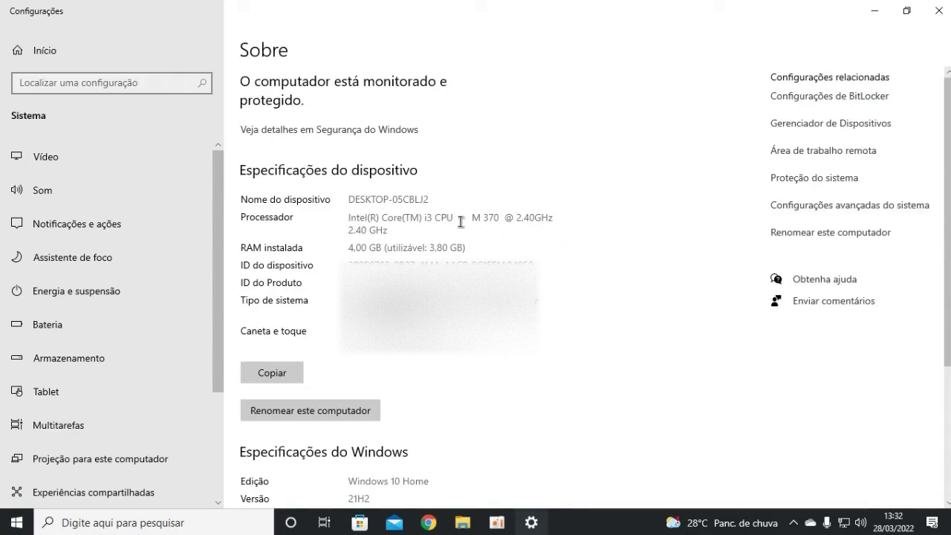
left_click_drag(350, 248, 469, 245)
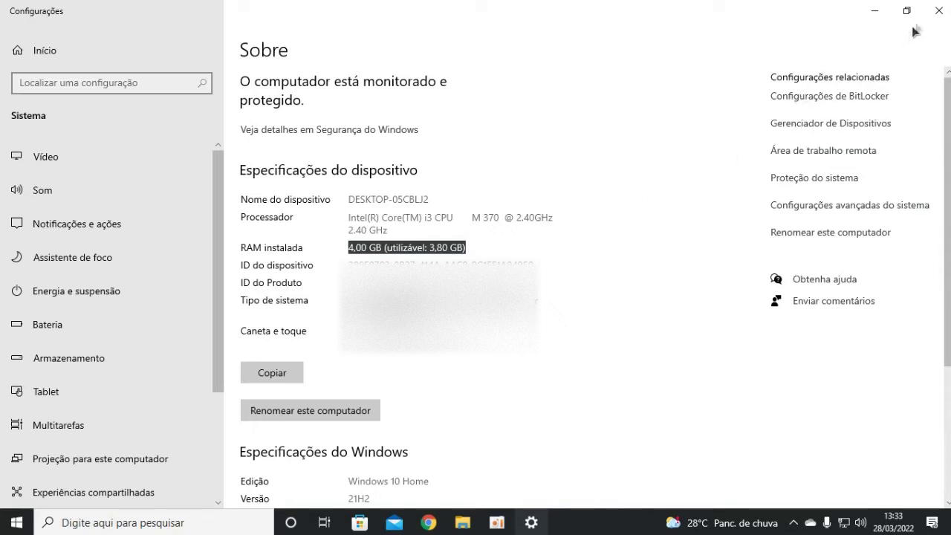
left_click(938, 11)
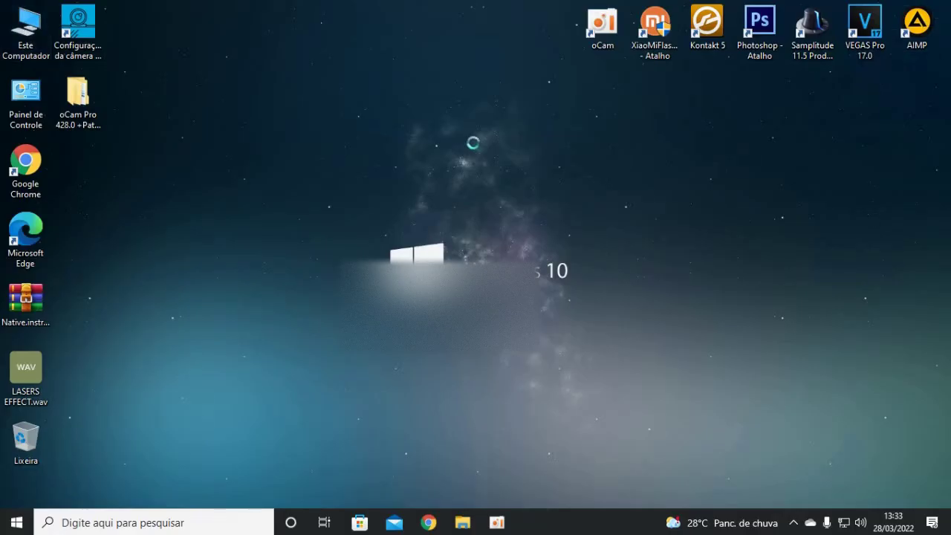
Launch VEGAS Pro 17.0 from the desktop as administrator and bring its untitled project window to the front
right_click(461, 118)
left_click(475, 157)
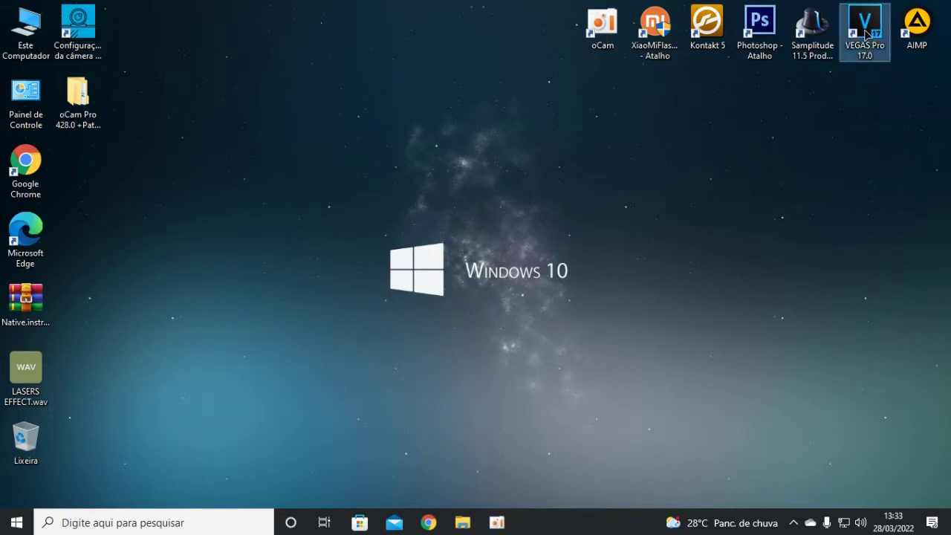
right_click(866, 34)
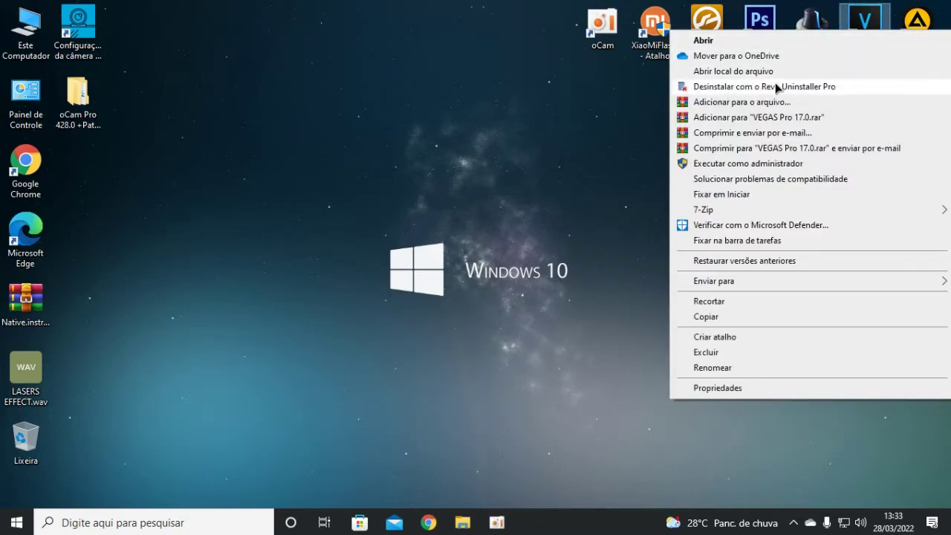
left_click(736, 170)
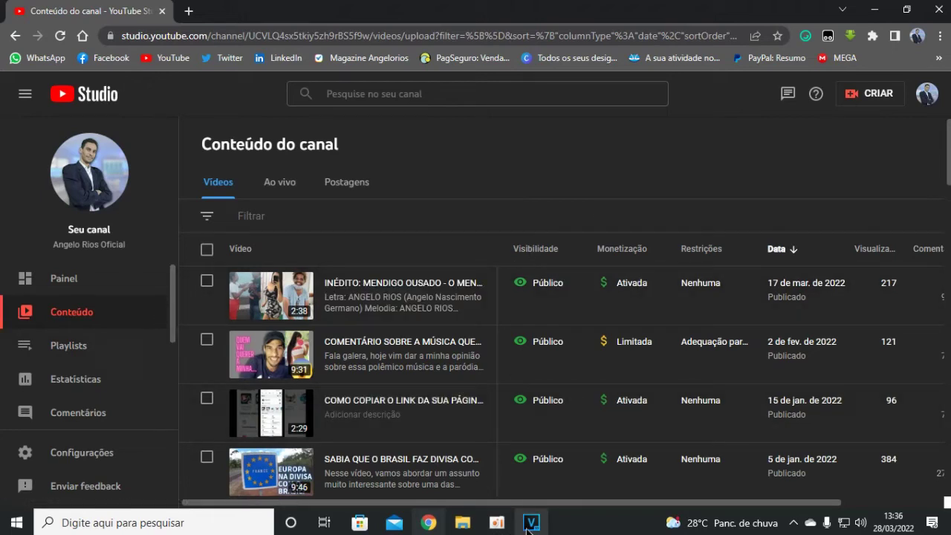
mouse_move(526, 529)
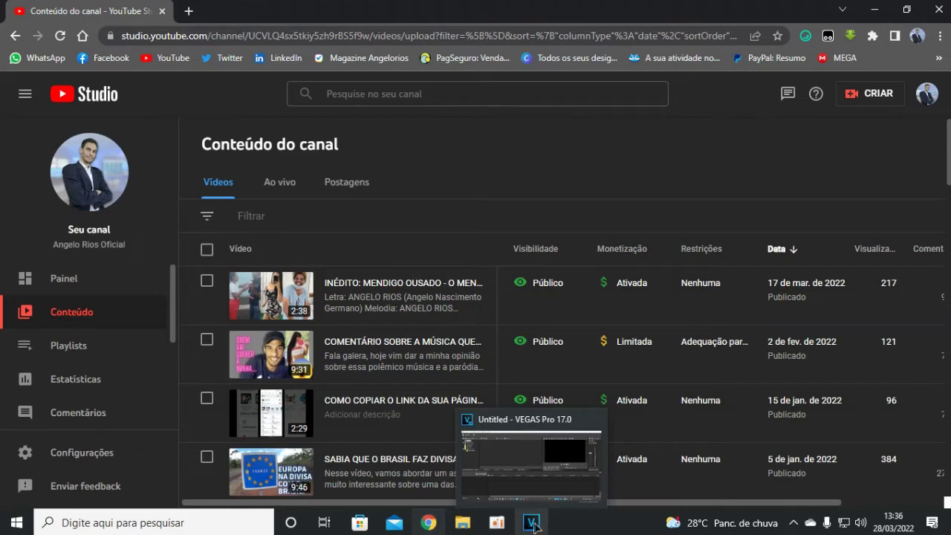
left_click(534, 527)
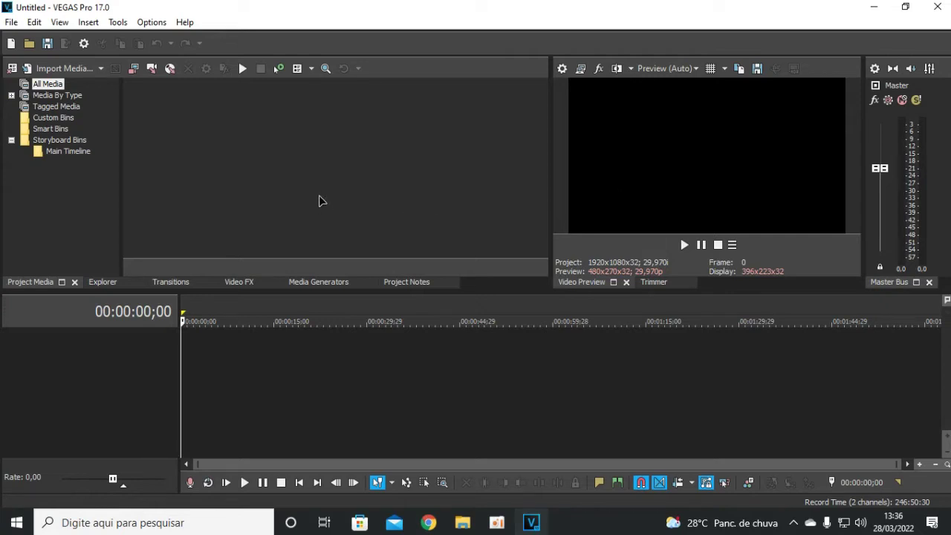
Start importing media, browse to the HD EXTERNO 500 (F:) drive, and show its contents as large icons
left_click(94, 72)
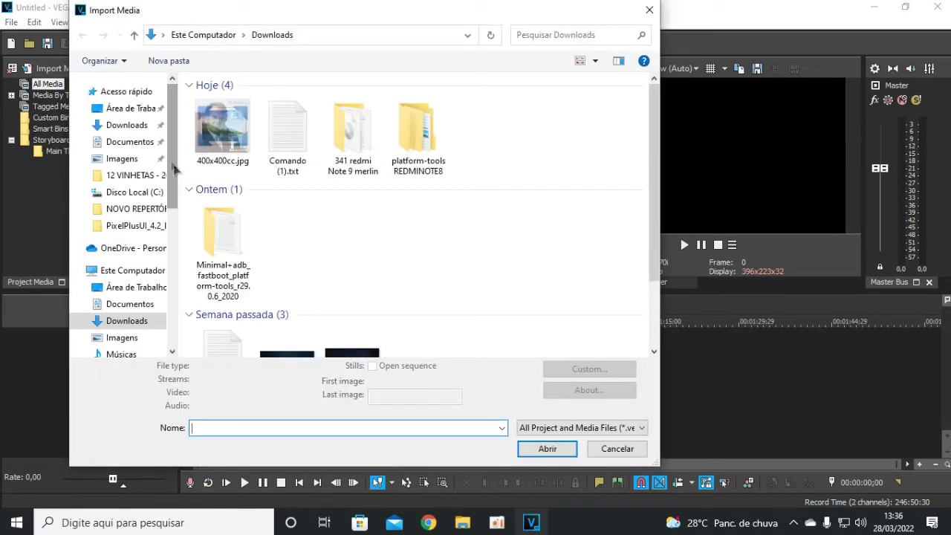
left_click_drag(179, 136, 199, 148)
scroll(191, 215, "down", 4)
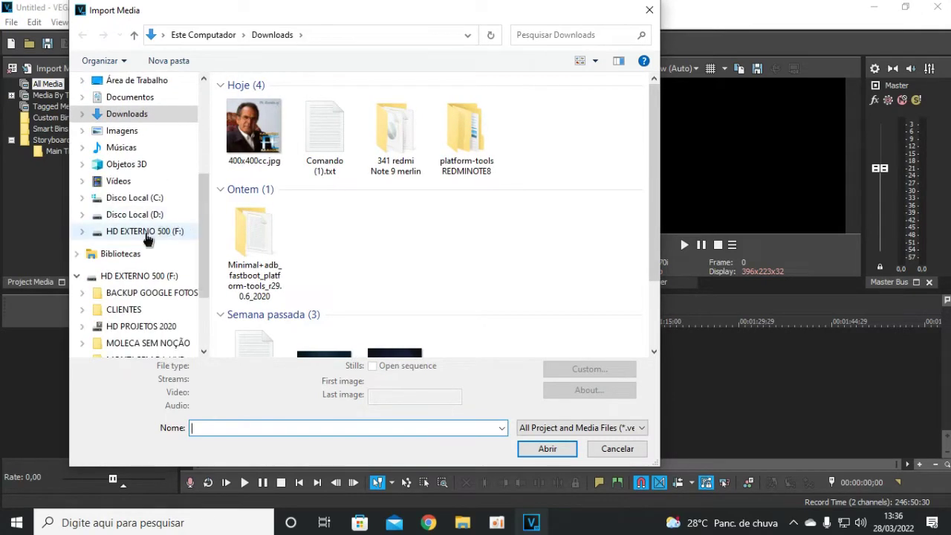
left_click(184, 231)
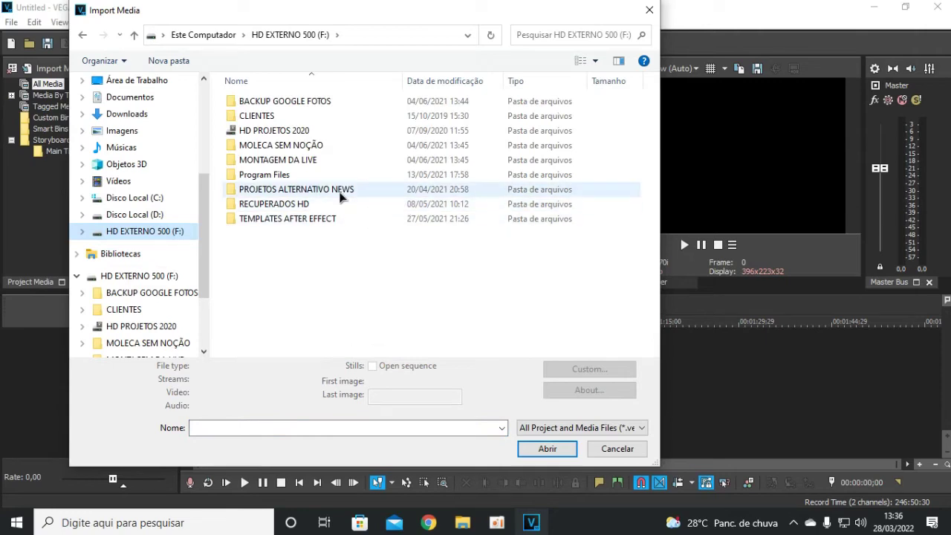
right_click(319, 251)
mouse_move(368, 259)
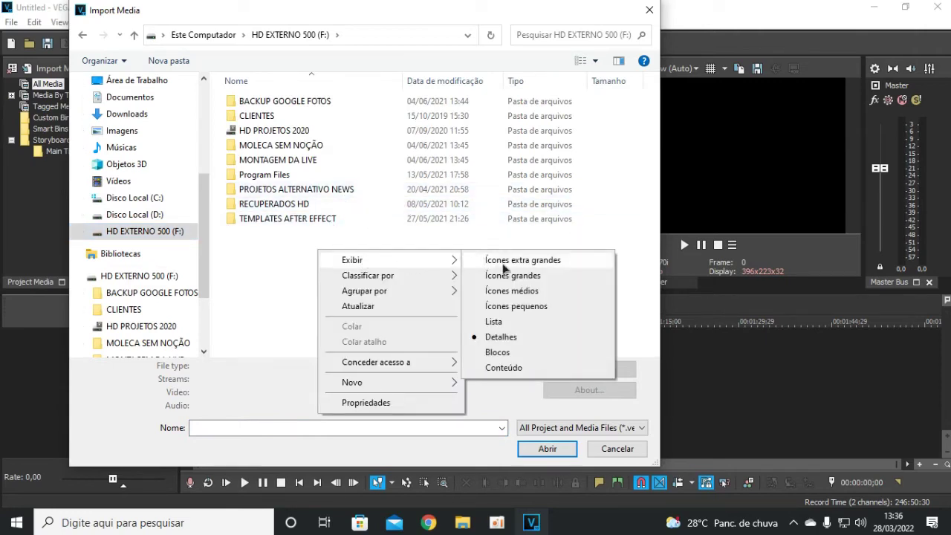
left_click(495, 275)
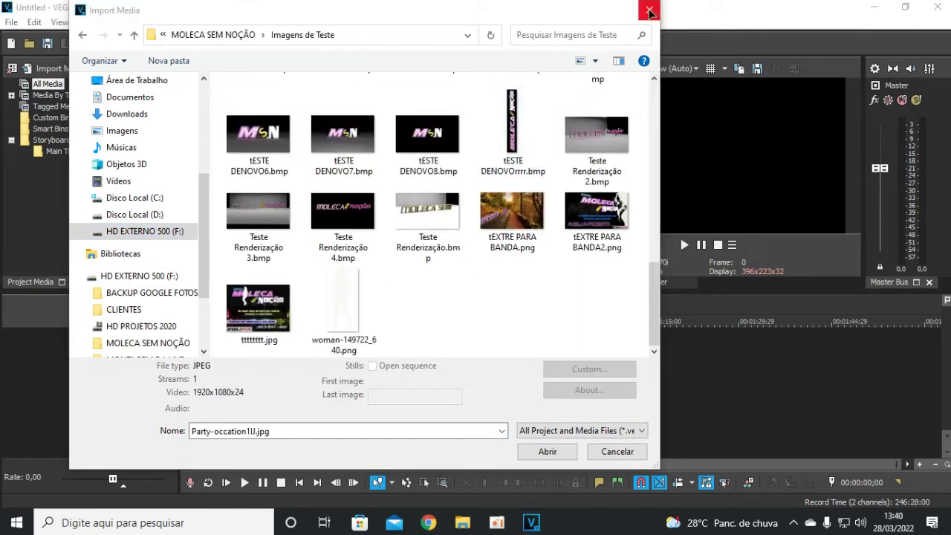
Import the purple Moleca cover image, the JPG whose name starts with 8154, from Downloads into the project media
left_click(170, 115)
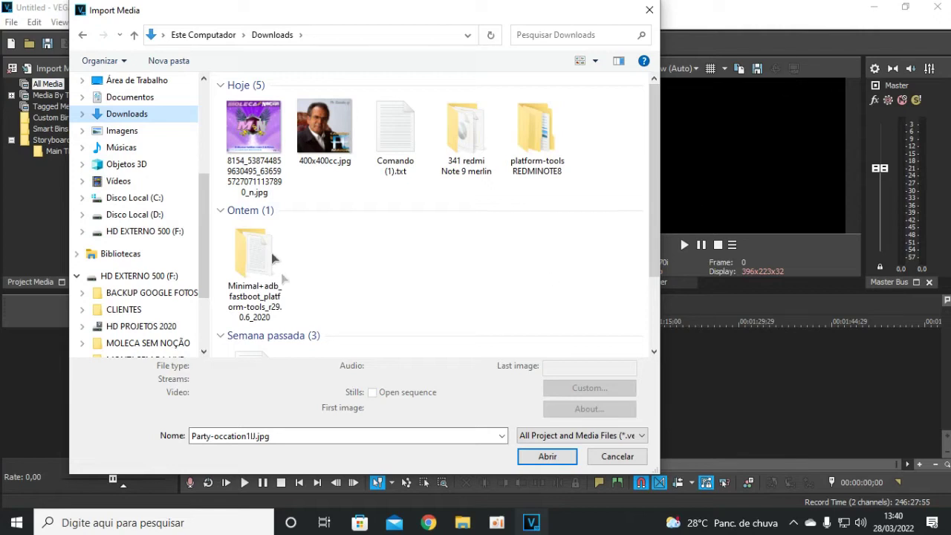
left_click(256, 143)
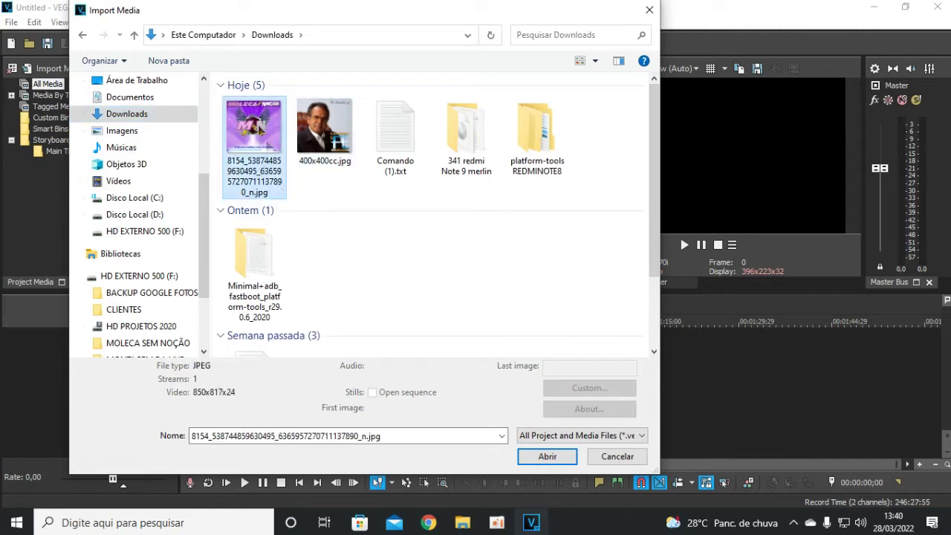
left_click(548, 456)
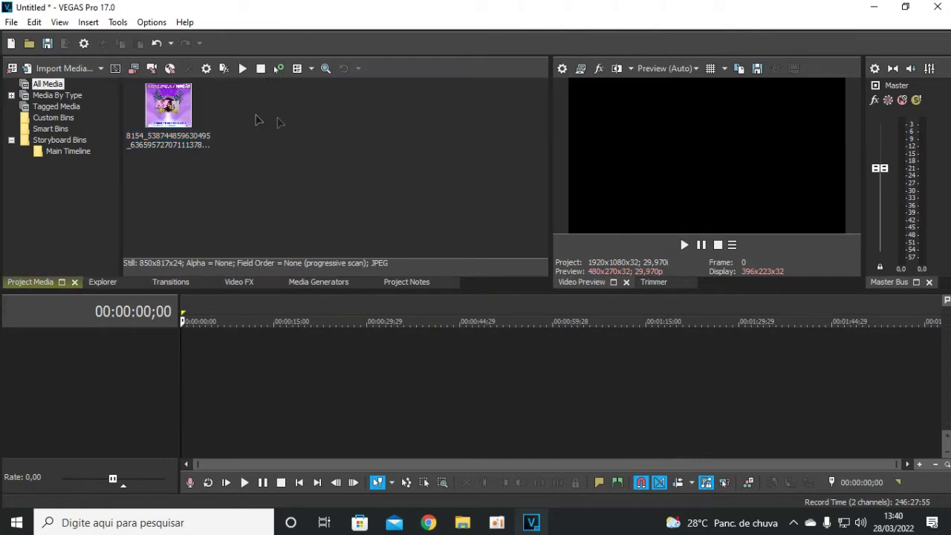
Import AMOR DE VERDADE - REMASTER COMPLETED.wav from MOLECA SEM NOÇÃO > NOVAS REMASTERIZAÇÕES on HD EXTERNO 500 (F:) into the project media
left_click(79, 74)
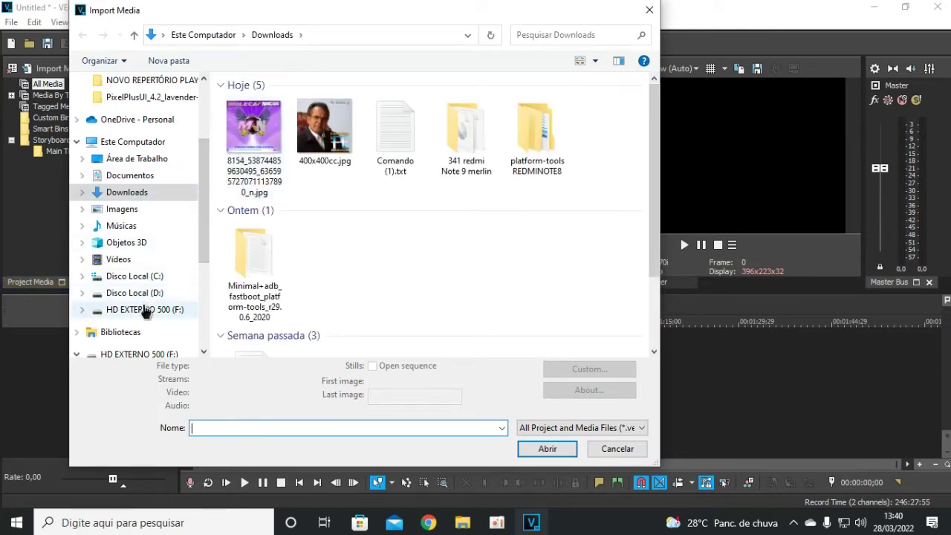
left_click(119, 309)
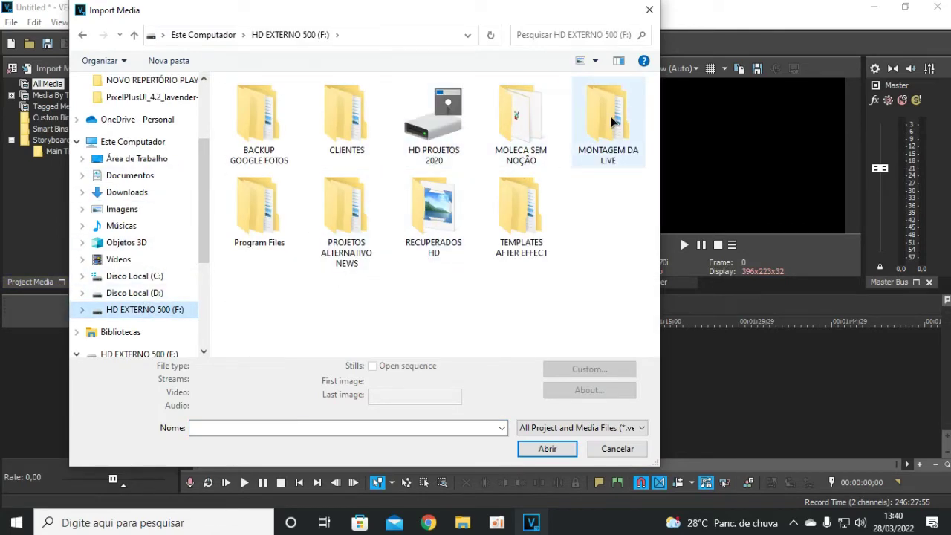
double_click(520, 112)
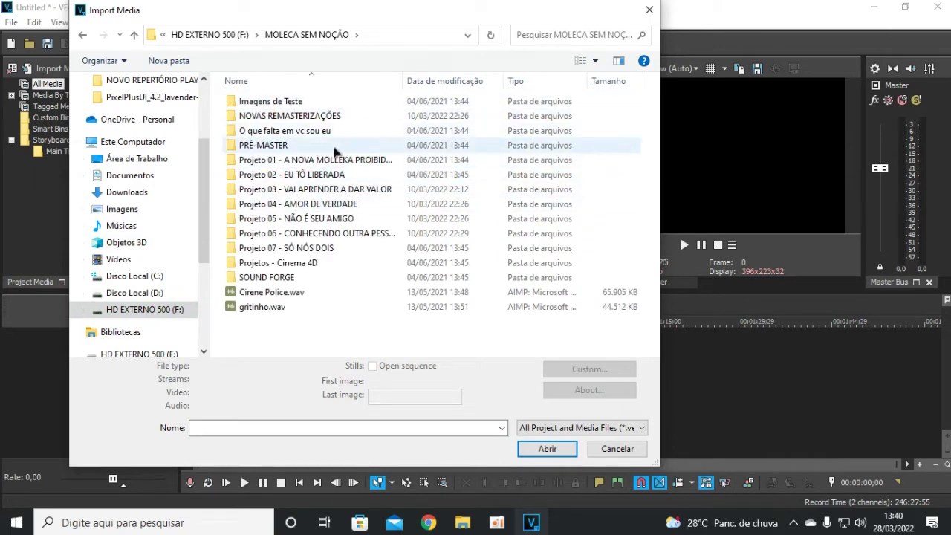
double_click(348, 118)
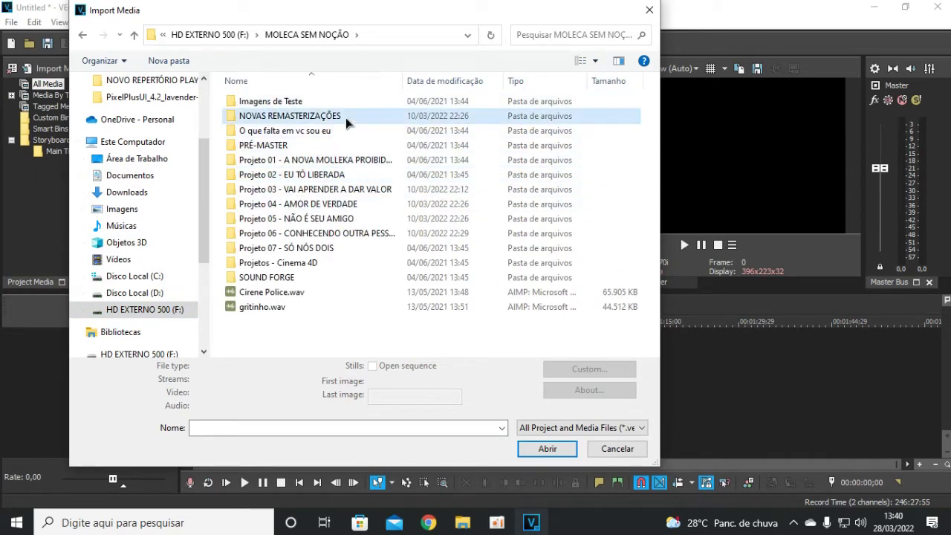
left_click_drag(329, 81, 508, 82)
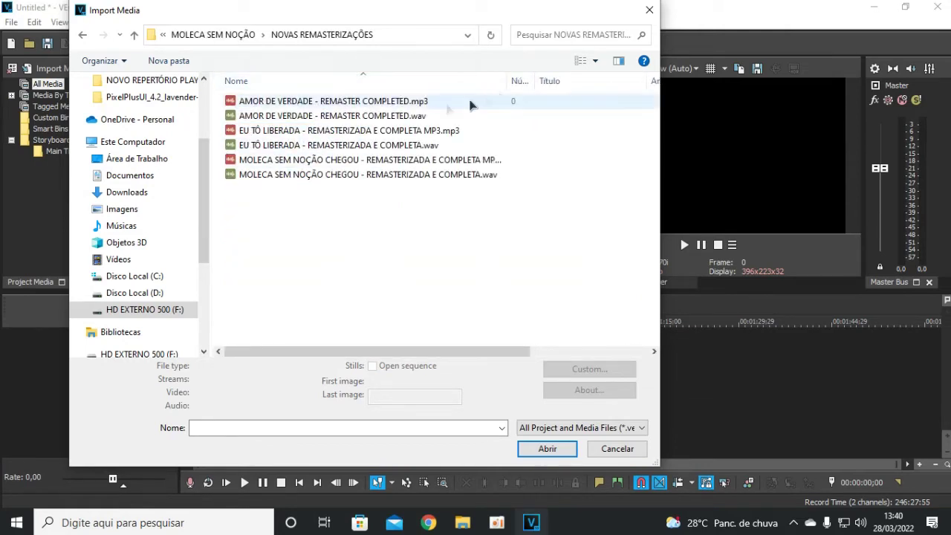
left_click(364, 119)
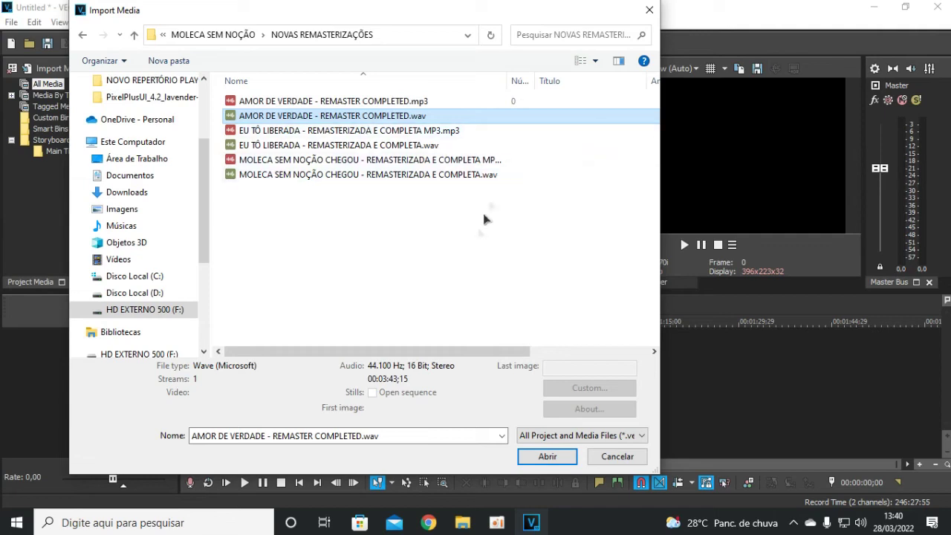
left_click(547, 455)
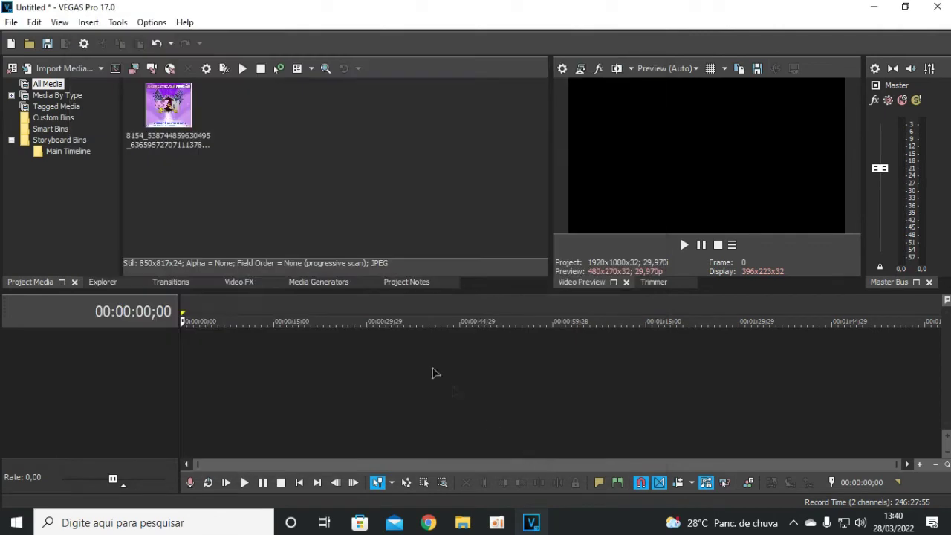
left_click(298, 188)
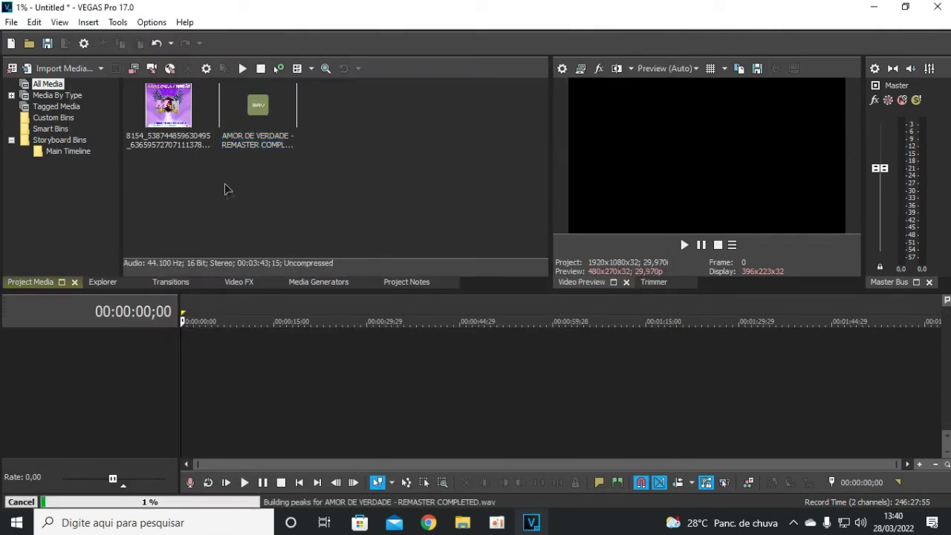
Place the cover image at the timeline start, extend it to about 1:35, and open its Pan/Crop window enlarged beside the preview
left_click_drag(169, 110, 774, 354)
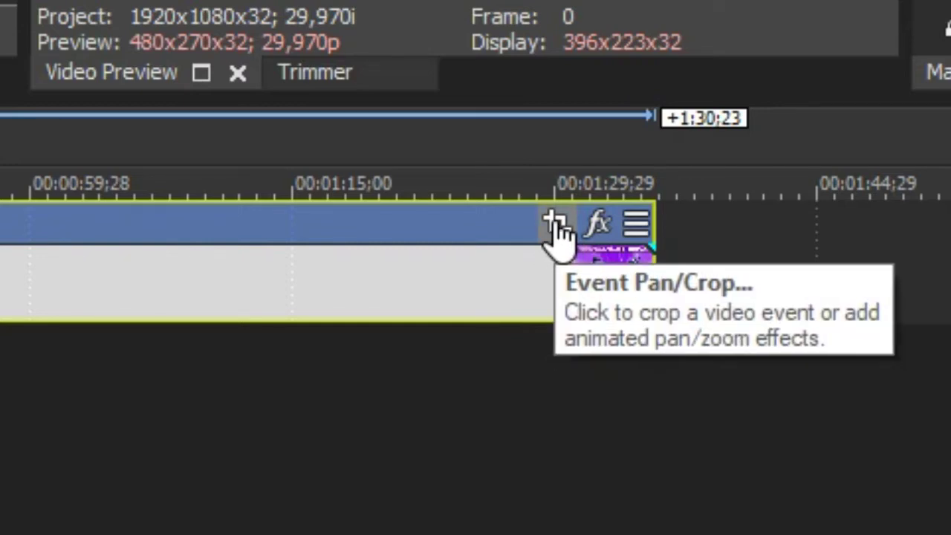
left_click(557, 224)
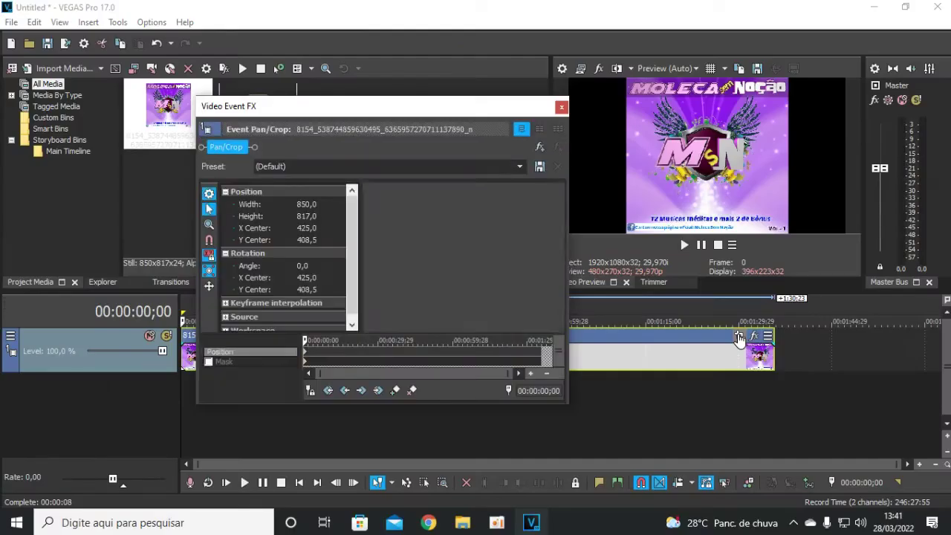
left_click_drag(496, 107, 435, 81)
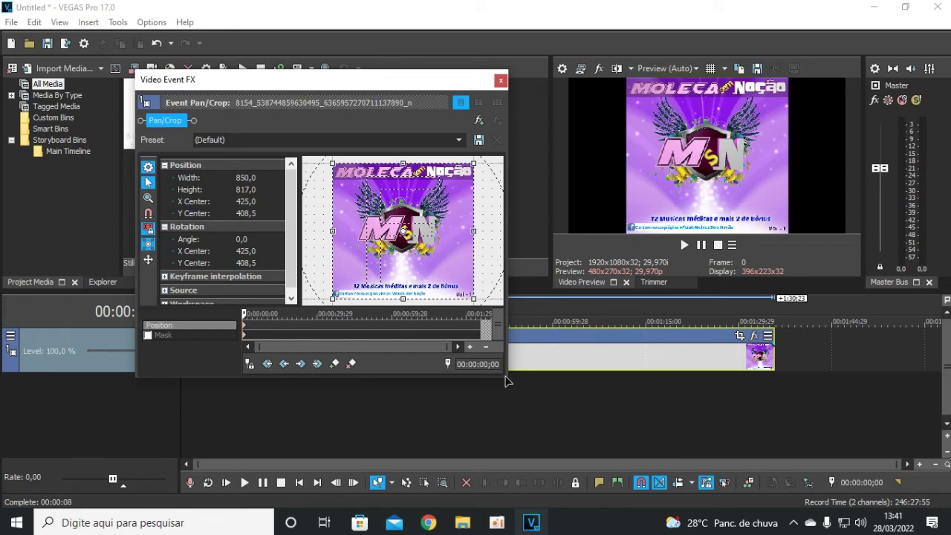
left_click_drag(508, 379, 820, 507)
left_click_drag(676, 83, 546, 18)
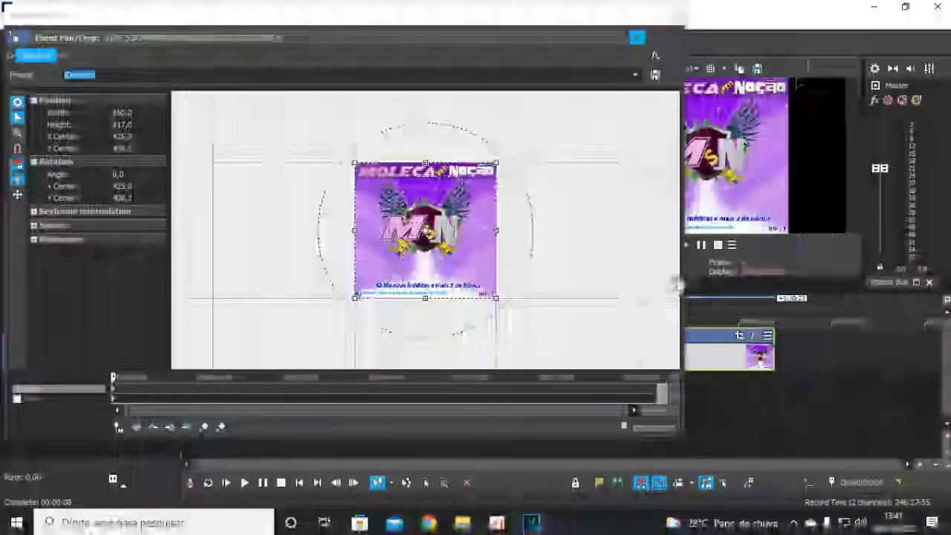
left_click_drag(683, 275, 562, 274)
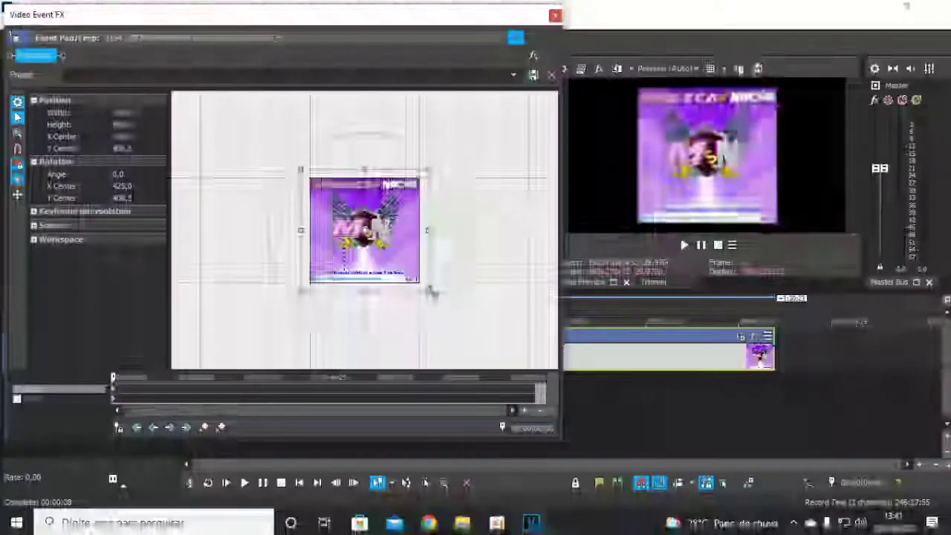
Try shrinking the cover and shifting it right in the frame, first freely and again with the 4:3 Standard TV aspect ratio preset
left_click_drag(447, 310, 471, 331)
mouse_move(446, 292)
left_mouse_down()
mouse_move(373, 282)
mouse_move(449, 287)
left_mouse_up()
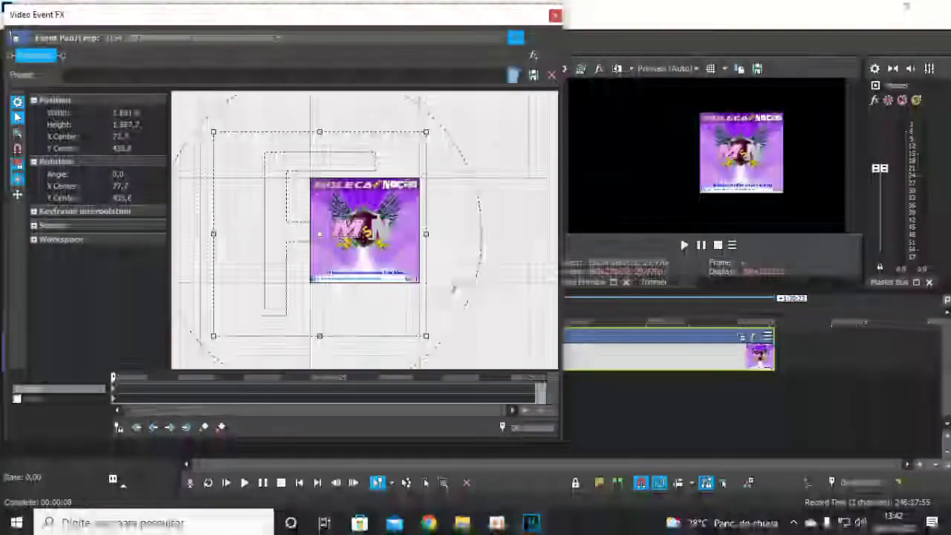
left_click(517, 74)
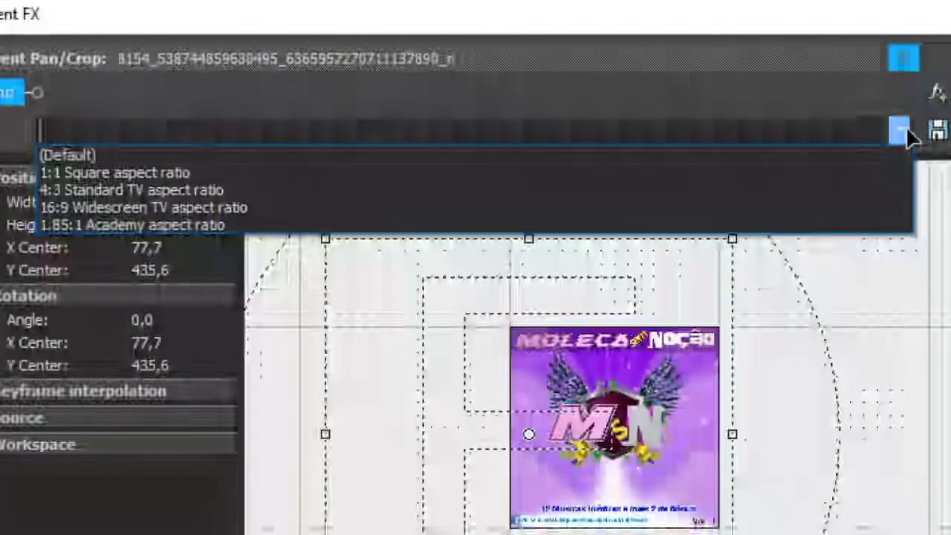
left_click(675, 193)
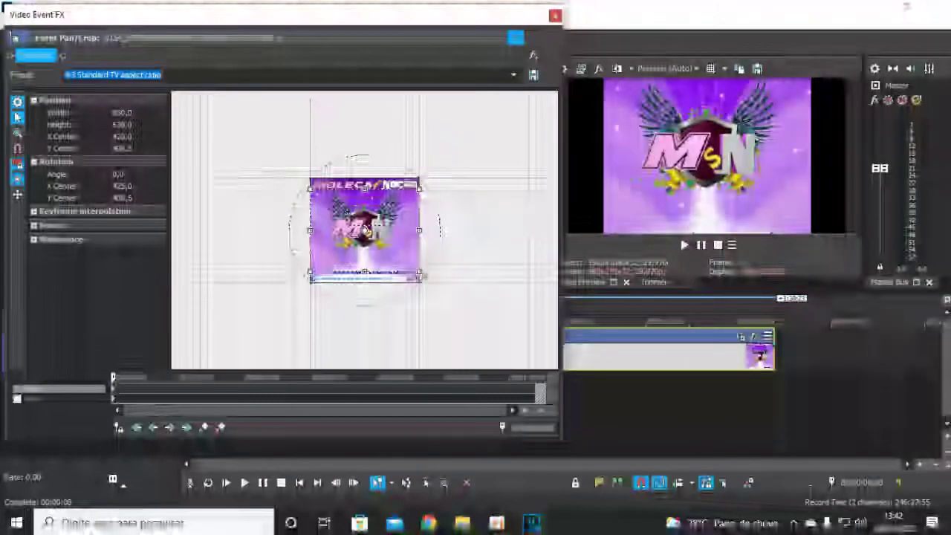
left_click_drag(418, 276, 449, 156)
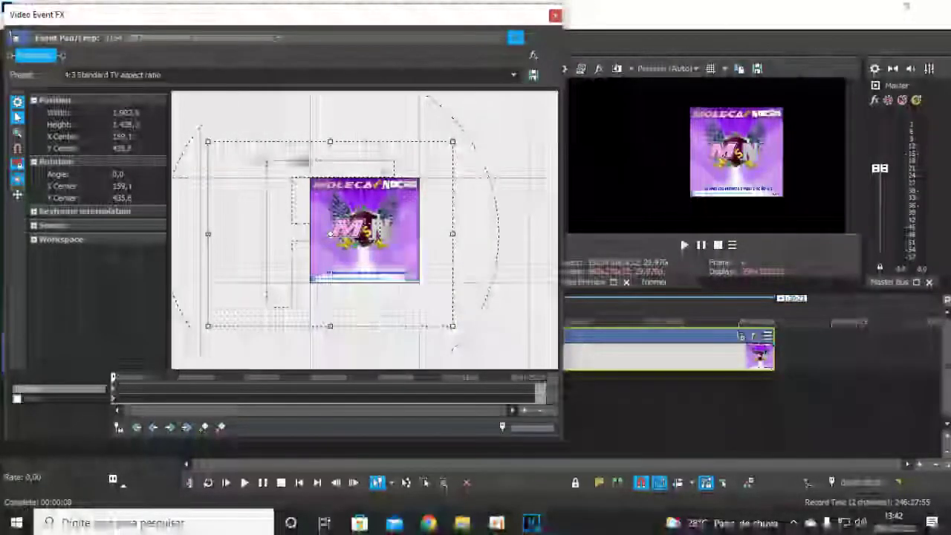
Apply the 16:9 Widescreen TV aspect ratio preset, shrink the cover into the right half of the frame, and close Pan/Crop
left_click(512, 74)
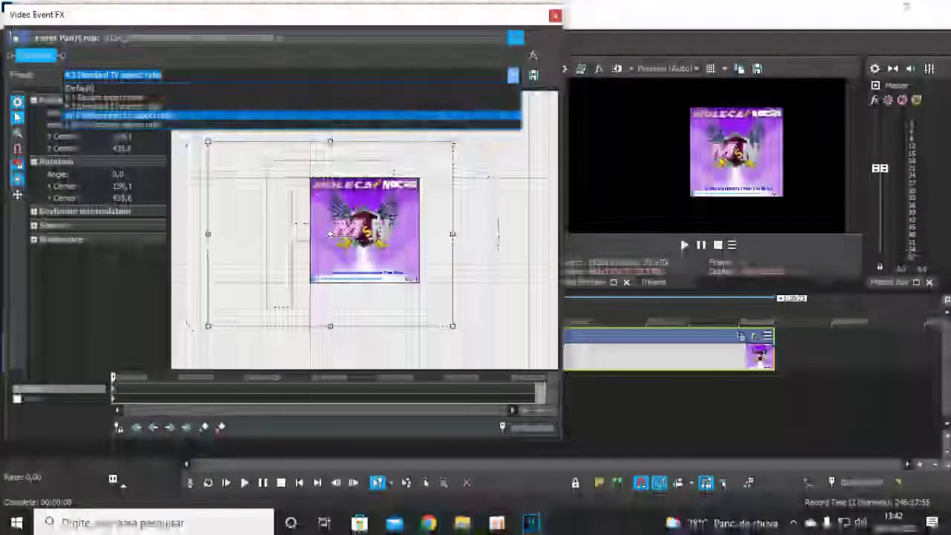
left_click(393, 119)
left_click_drag(420, 261, 420, 282)
left_click(554, 14)
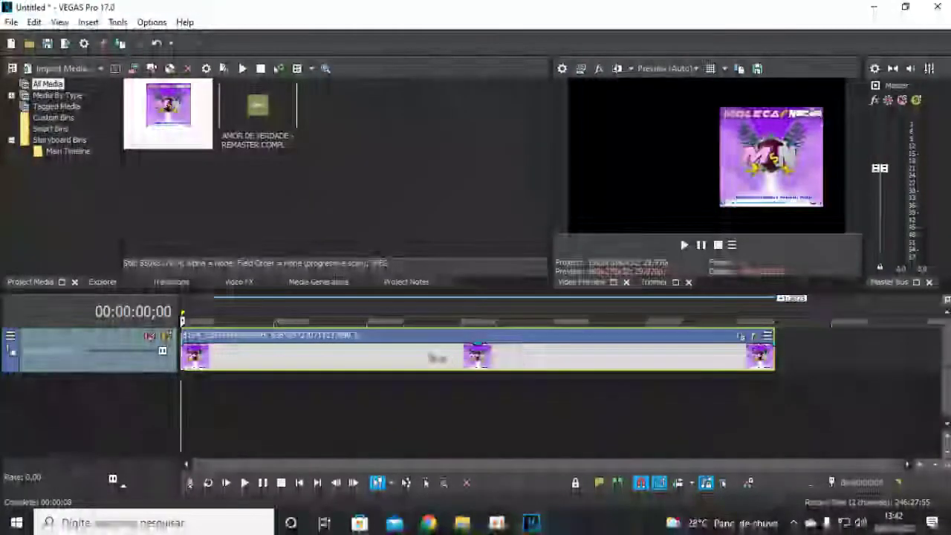
Insert a new video track above the cover's track and move the cover event up onto it
double_click(428, 319)
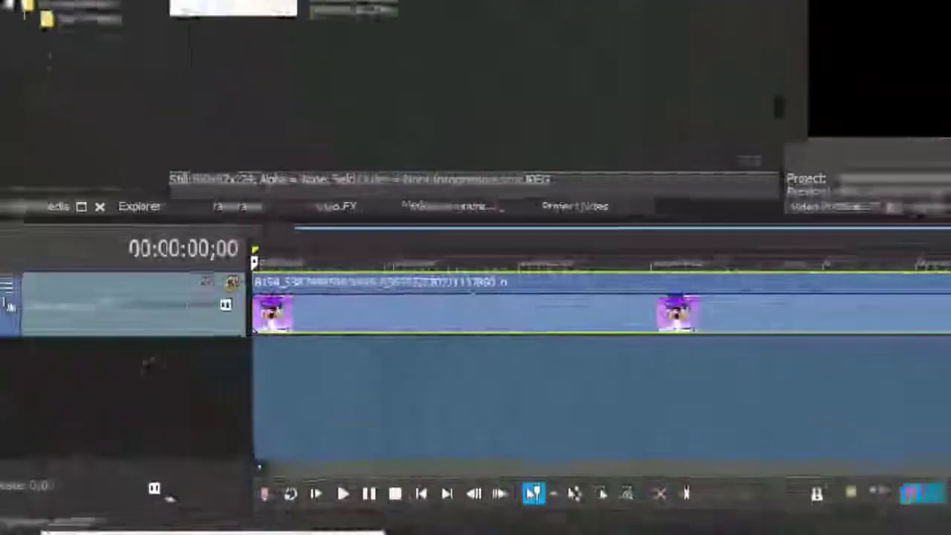
right_click(101, 388)
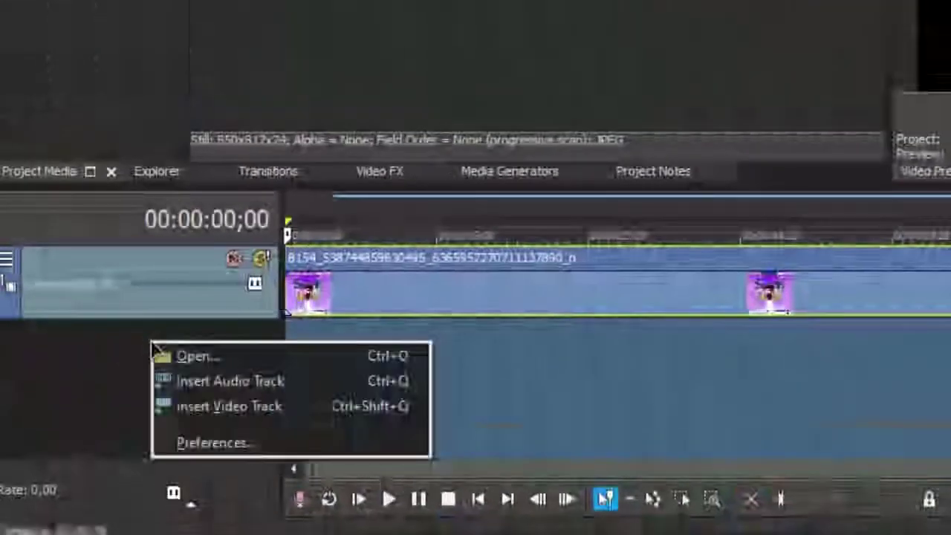
left_click(236, 408)
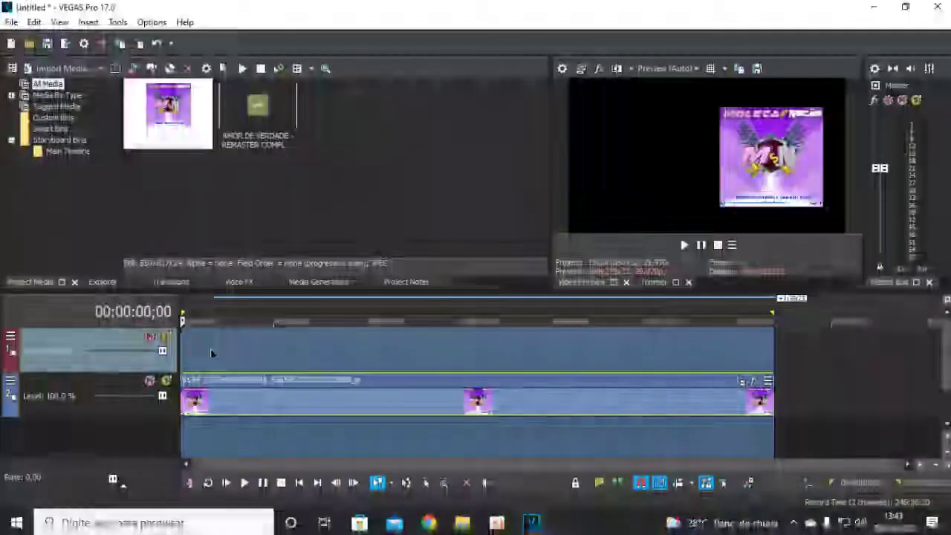
left_click(222, 405)
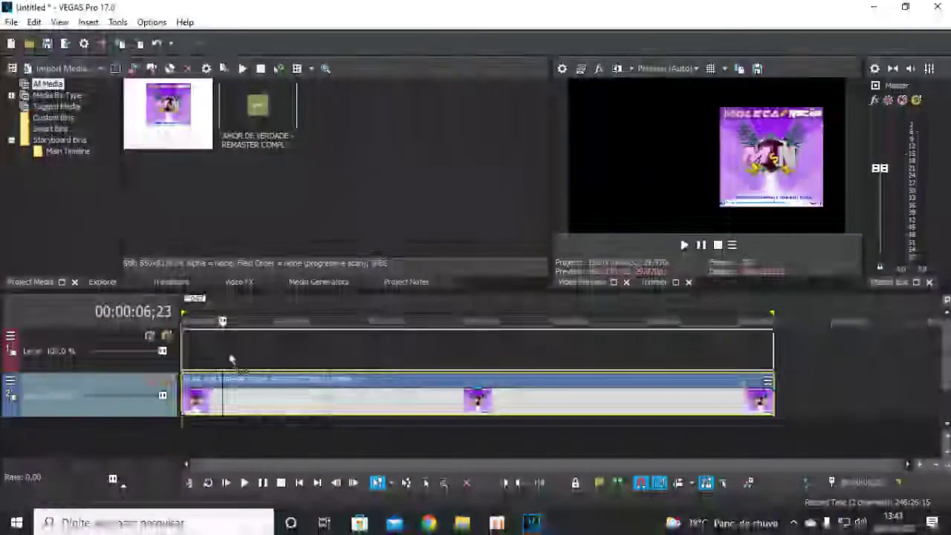
left_click_drag(231, 361, 231, 355)
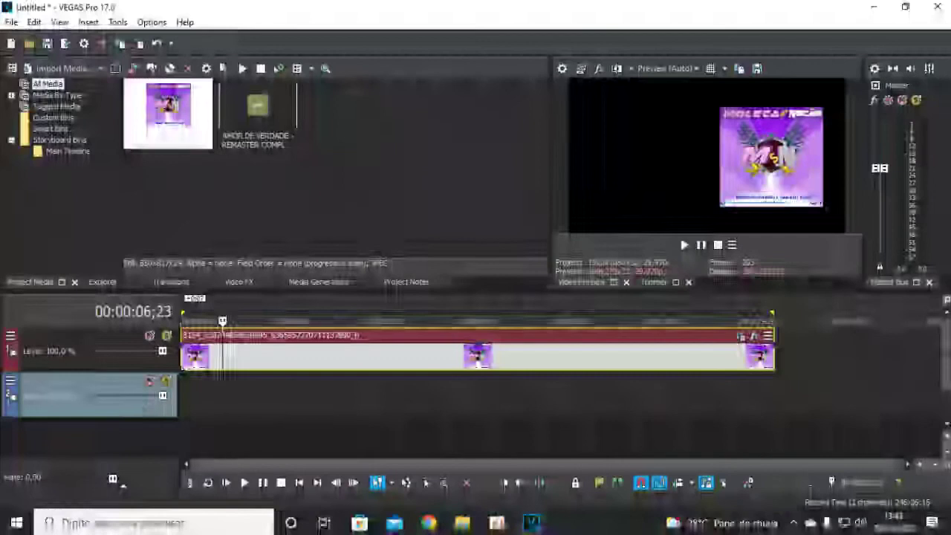
Paste a copy of the cover event onto the lower video track, align it with the original, and place the playhead at 00:00:29;19
left_click(192, 392)
key("ctrl+v")
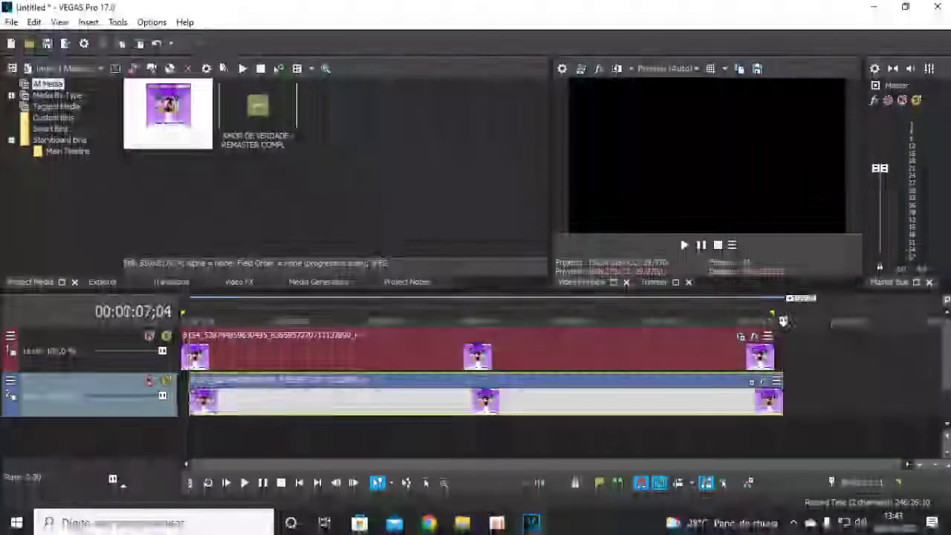
left_click_drag(319, 409, 288, 411)
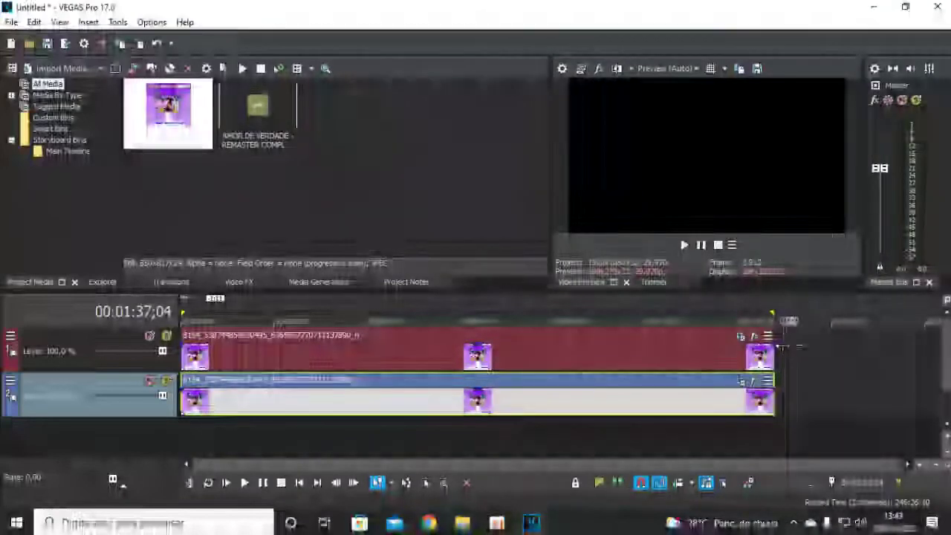
left_click(482, 321)
left_click(364, 321)
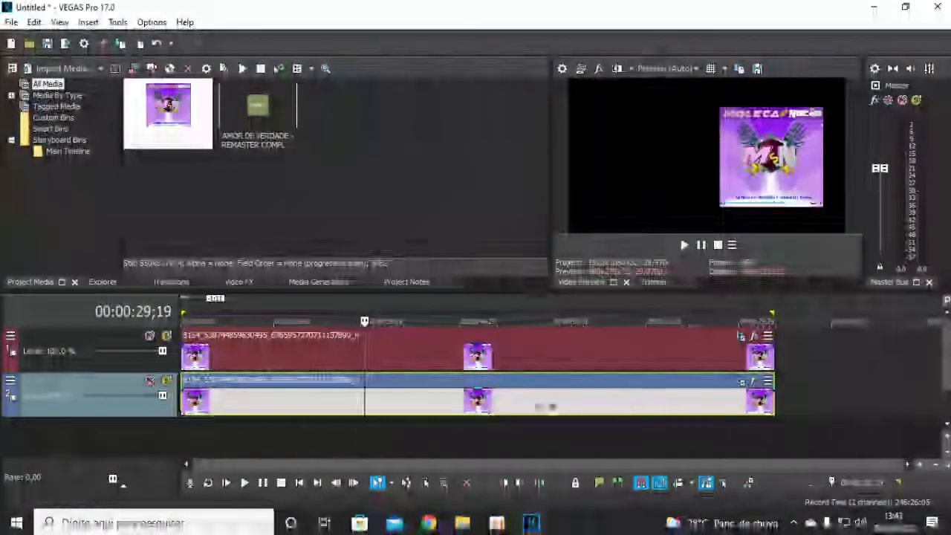
Open Pan/Crop for the lower cover copy and center its crop frame on the image
left_click(740, 381)
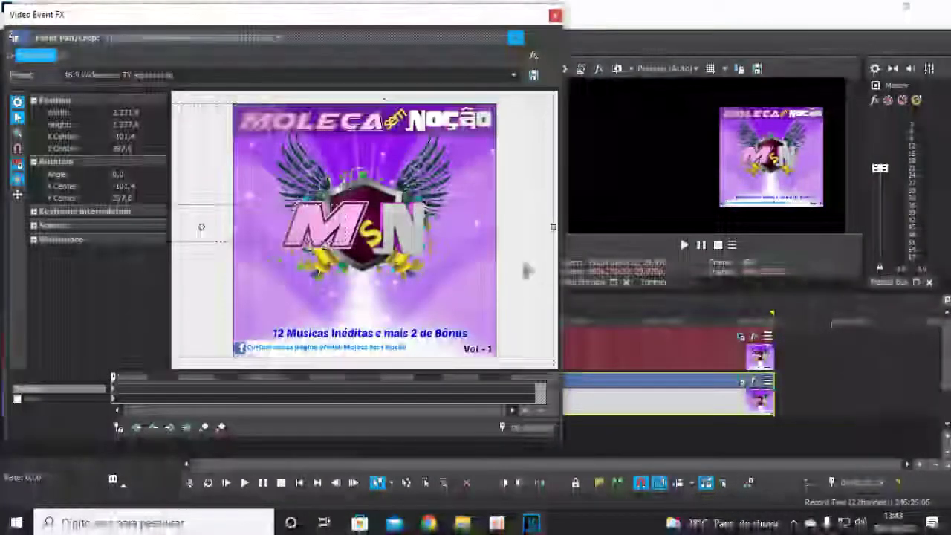
scroll(526, 271, "down", 3)
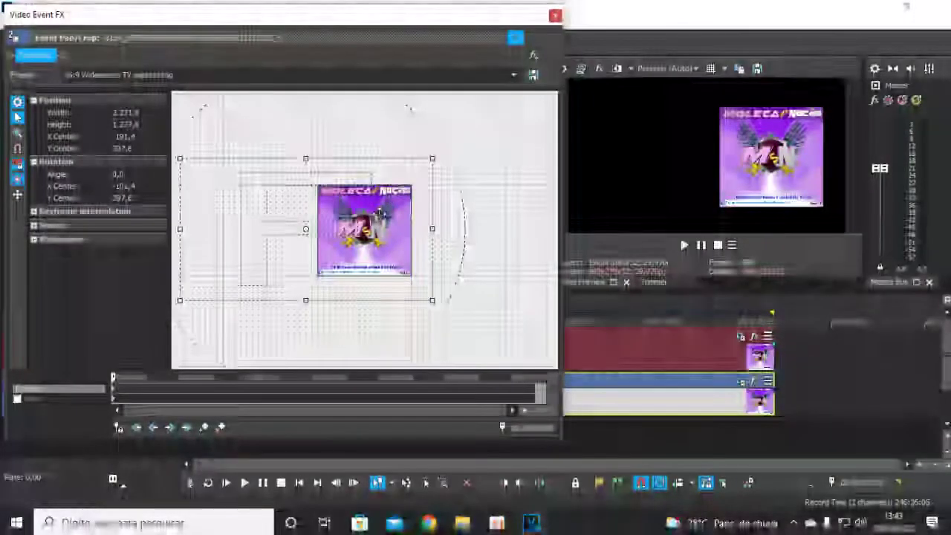
right_click(380, 212)
left_click(401, 239)
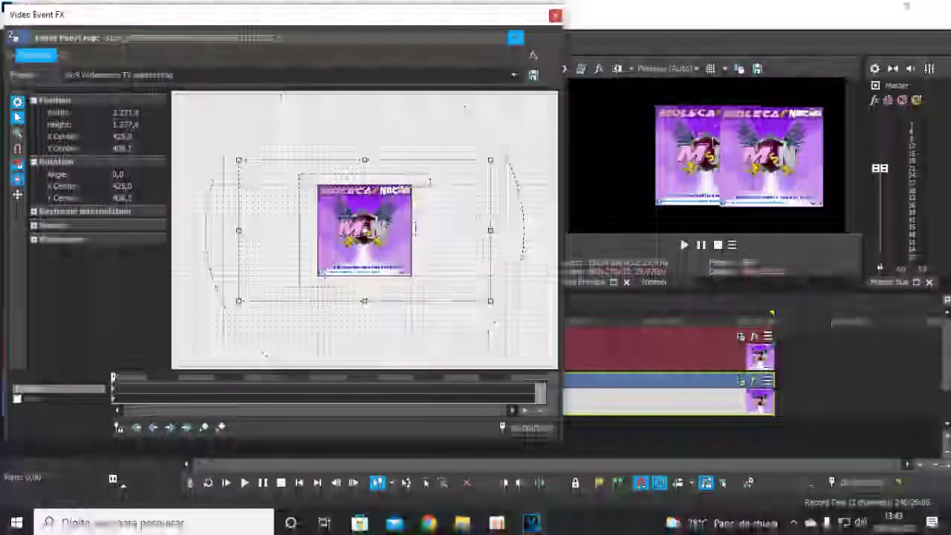
left_click_drag(464, 220, 464, 208)
right_click(446, 212)
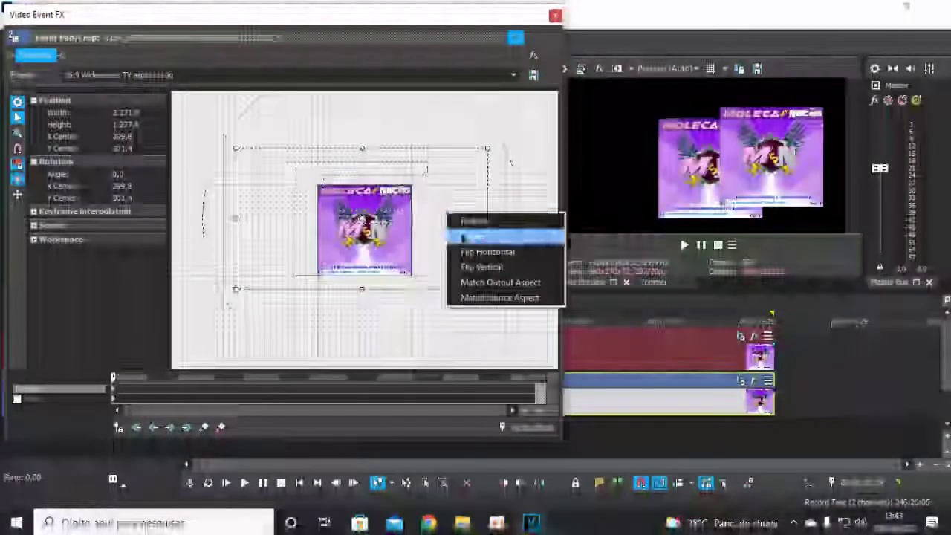
left_click(464, 236)
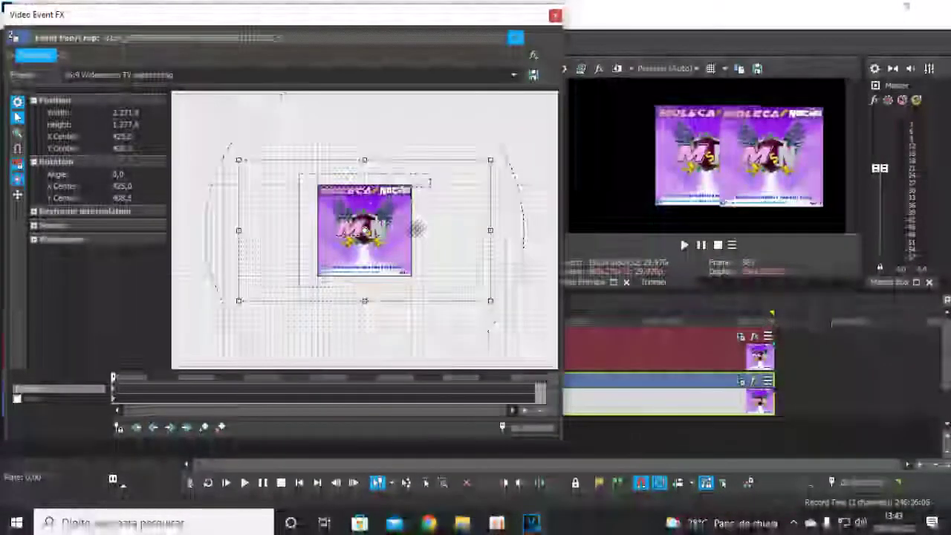
Reduce the lower copy's crop frame to about 840 by 472 px so the cover fills the screen as background, and close Pan/Crop
left_click_drag(245, 162, 393, 253)
left_click_drag(515, 245, 455, 226)
left_click_drag(365, 231, 384, 231)
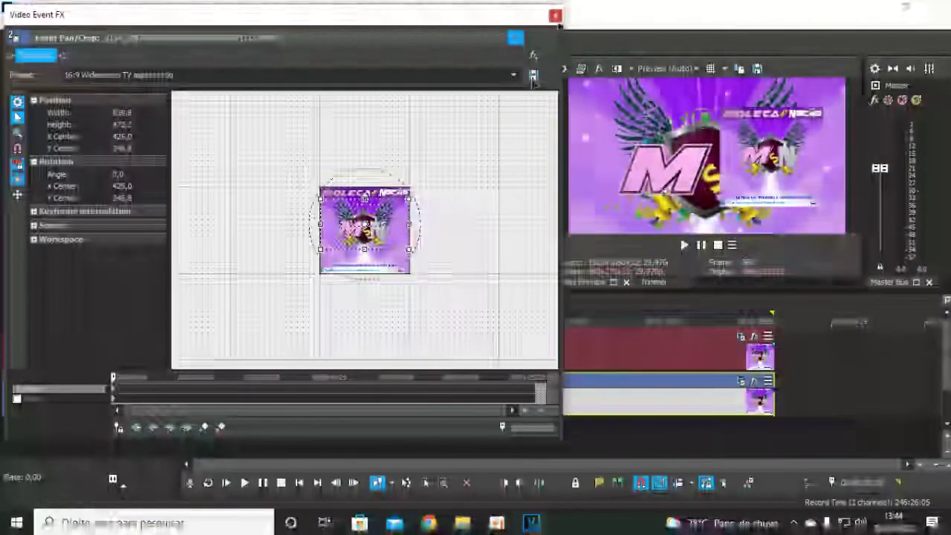
left_click(554, 14)
key("s")
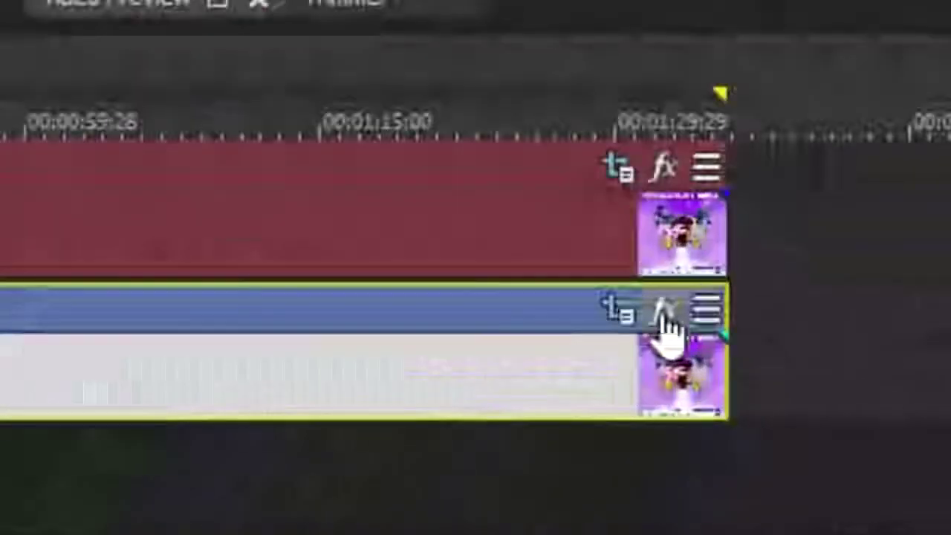
Add the VEGAS Defocus effect to the lower cover event
left_click(664, 318)
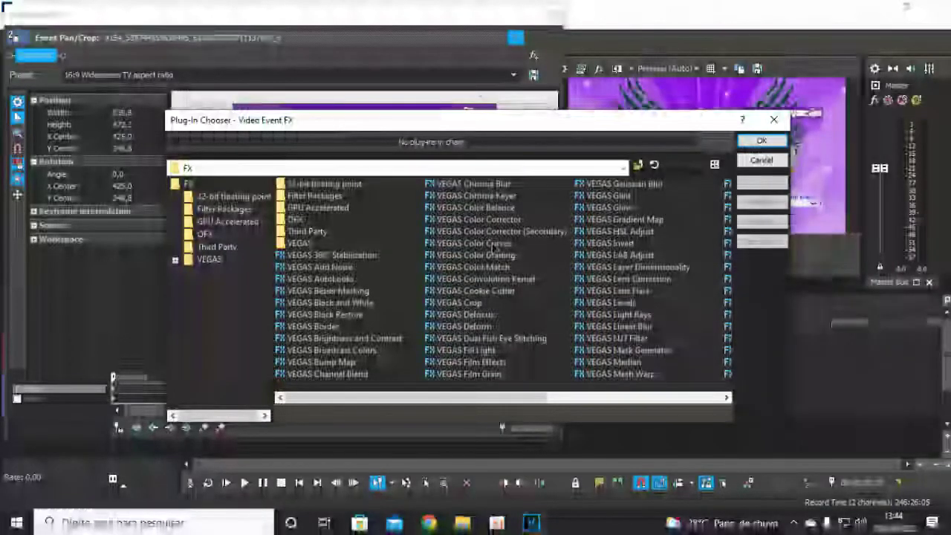
left_click(475, 314)
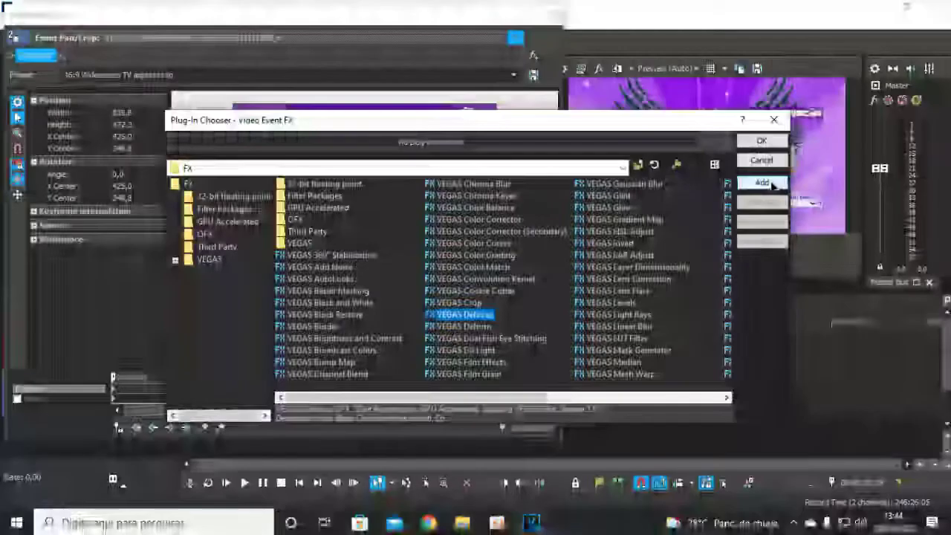
left_click(771, 184)
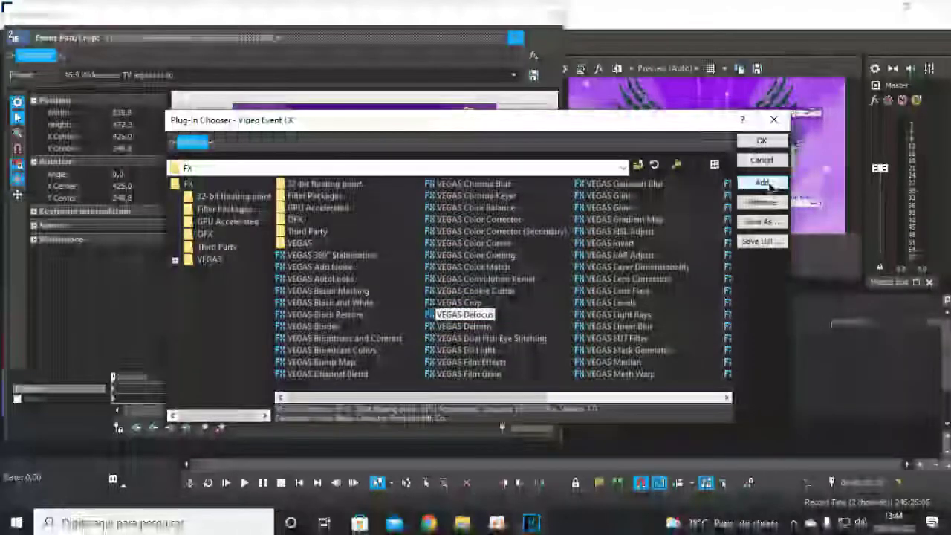
left_click(761, 141)
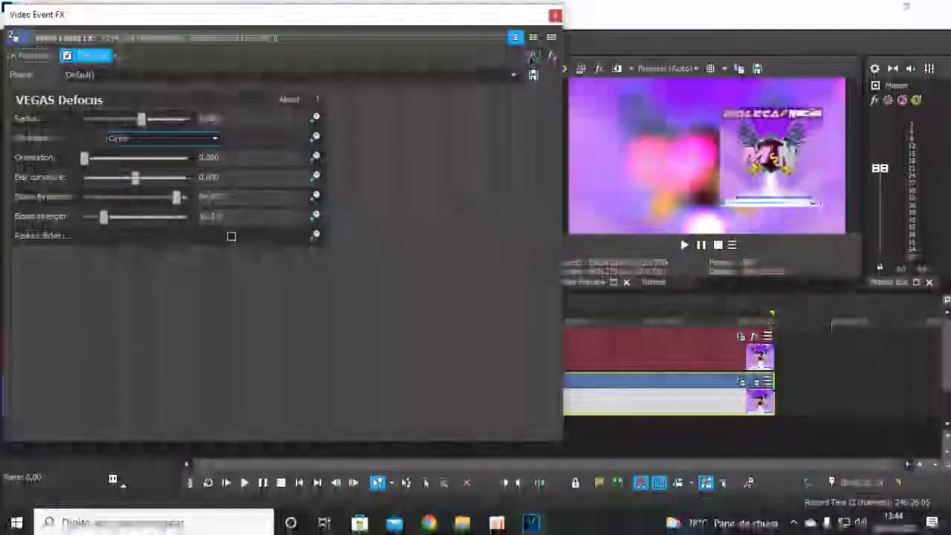
left_click_drag(478, 21, 472, 19)
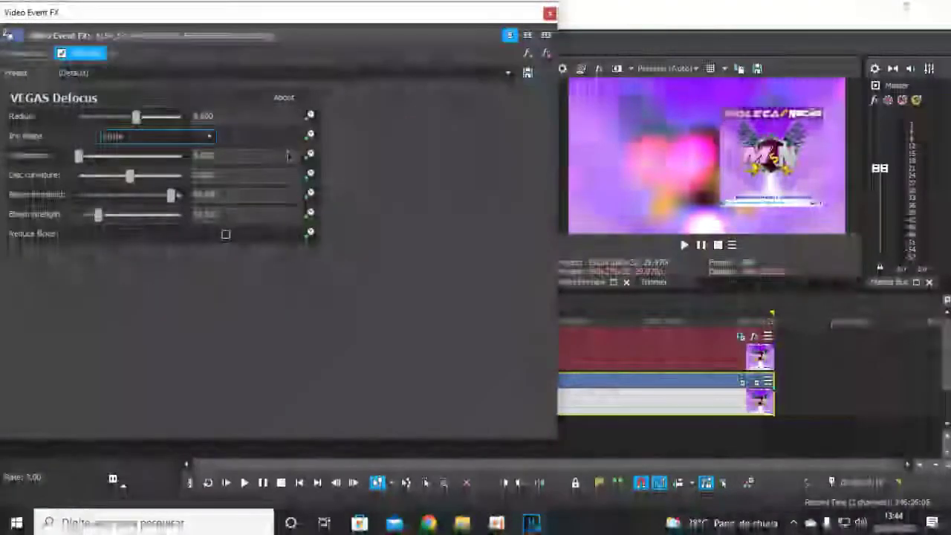
Try the other VEGAS Defocus presets on the lower cover event and return to the default preset
left_click(508, 72)
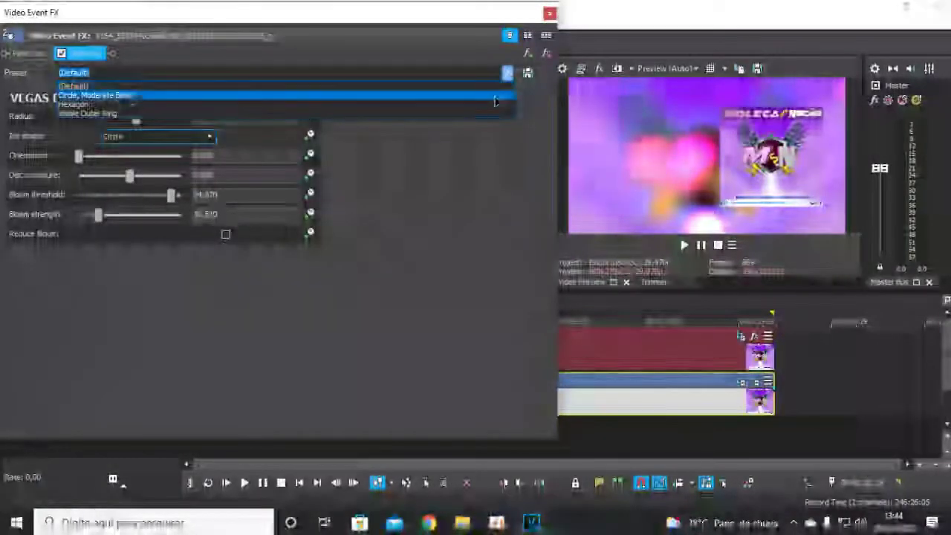
left_click(494, 96)
left_click(508, 72)
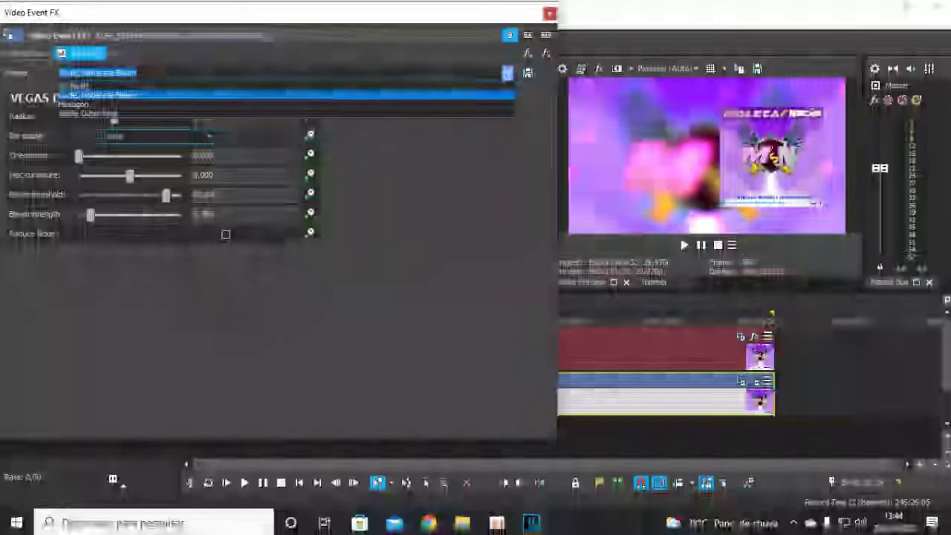
left_click(494, 104)
left_click(508, 72)
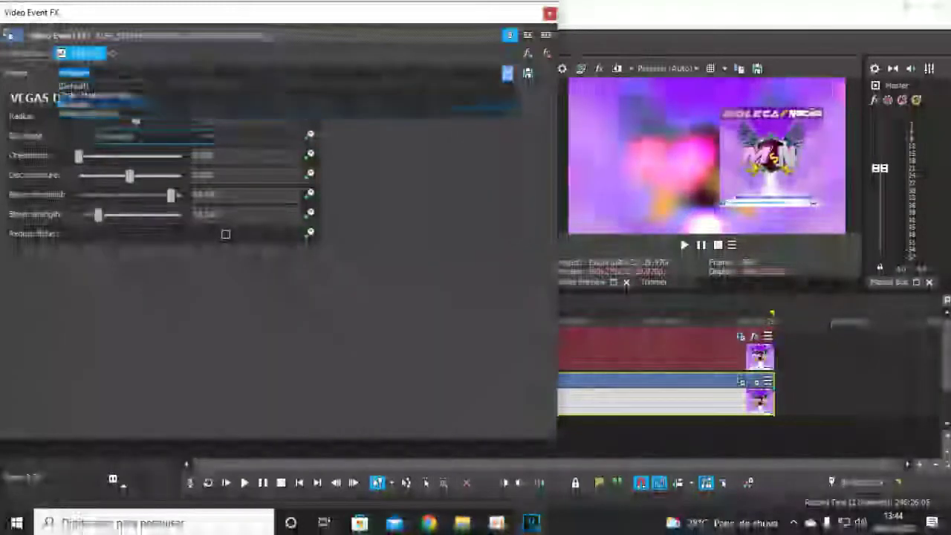
left_click(493, 112)
left_click(508, 72)
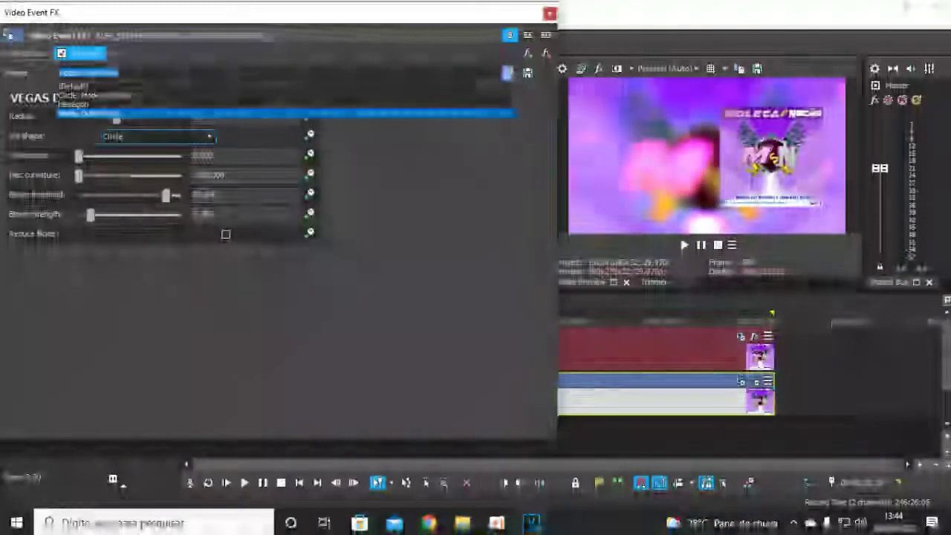
left_click(494, 88)
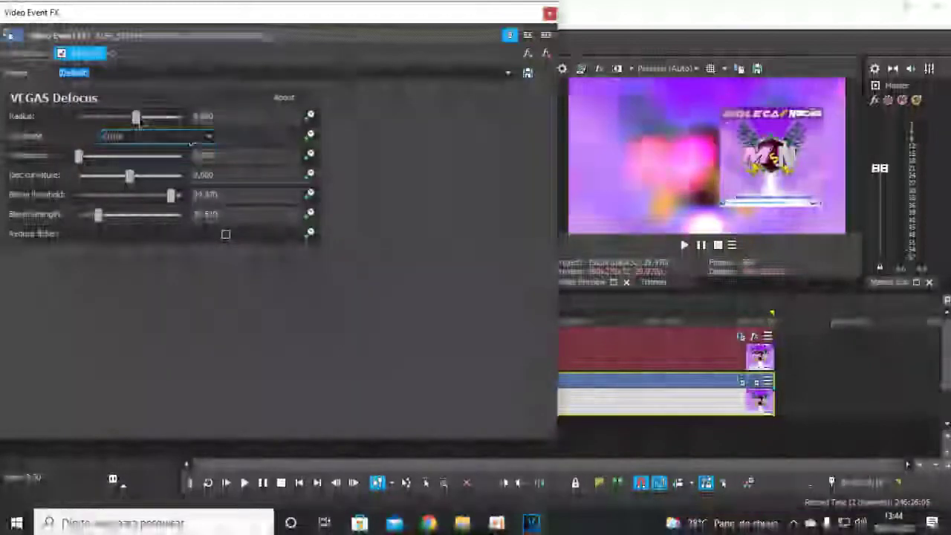
Set the Defocus radius to about 1.22, disc curvature to about -23.8 and bloom threshold to 100, and raise the orientation
left_click_drag(139, 120, 65, 131)
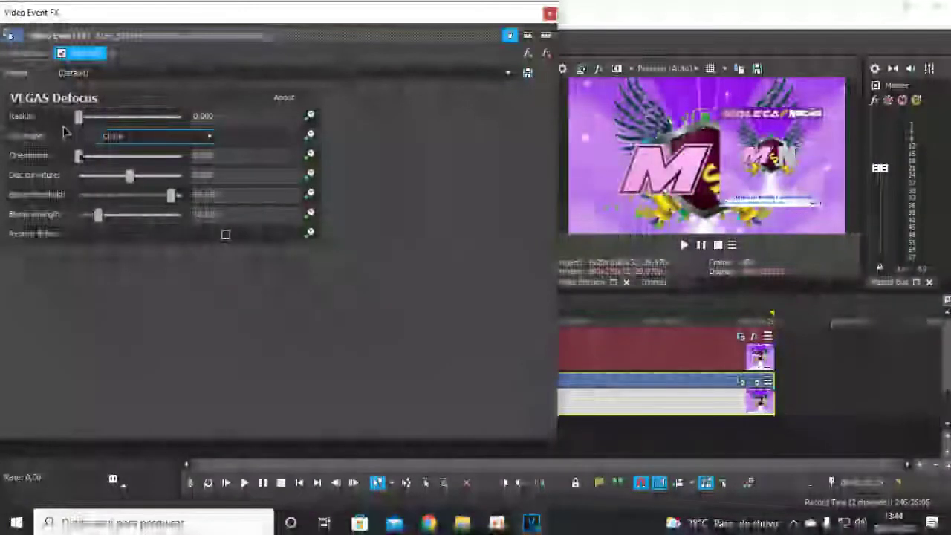
left_click_drag(86, 158, 117, 175)
left_click_drag(85, 118, 93, 122)
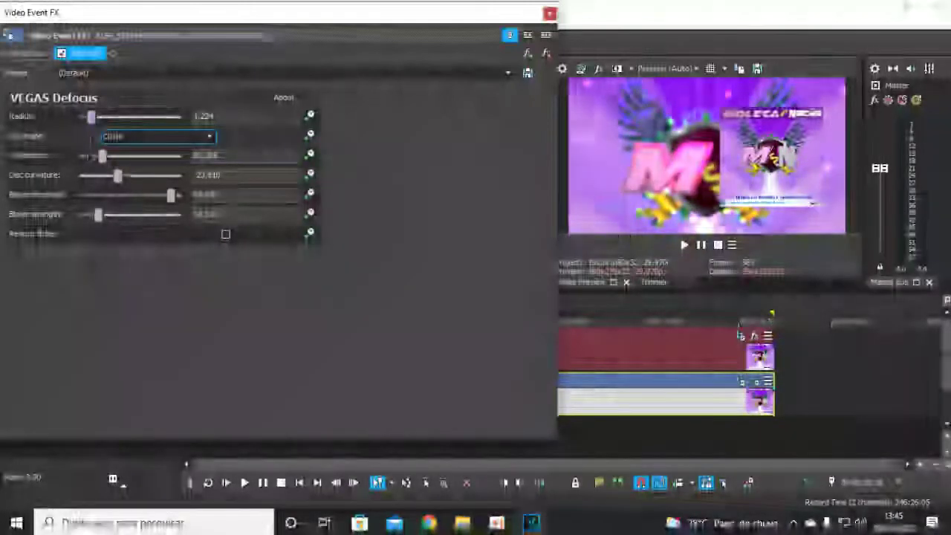
left_click_drag(171, 194, 213, 201)
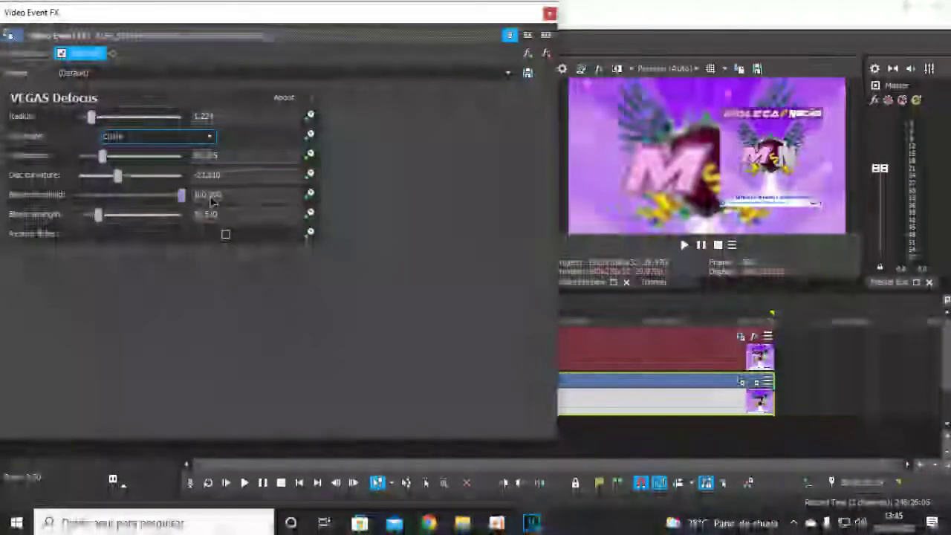
left_click(100, 215)
left_click(183, 194)
Fine-tune the Defocus with higher bloom strength, lower orientation and disc curvature and a slightly larger radius, and close the effect settings
mouse_move(108, 213)
left_mouse_down()
mouse_move(76, 214)
mouse_move(182, 213)
mouse_move(96, 214)
mouse_move(170, 214)
mouse_move(124, 214)
left_mouse_up()
left_click_drag(103, 155, 109, 177)
mouse_move(91, 116)
left_mouse_down()
mouse_move(110, 119)
mouse_move(92, 124)
left_mouse_up()
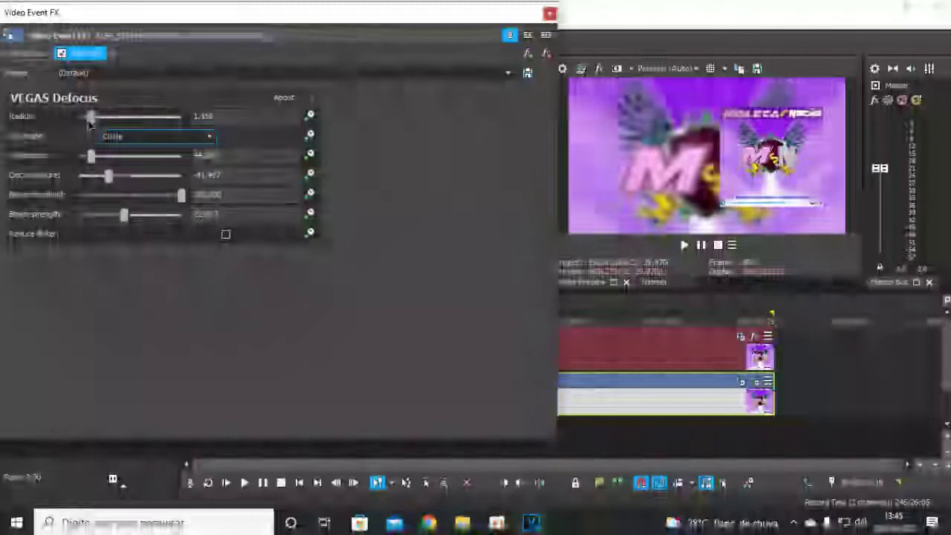
left_click_drag(94, 119, 104, 123)
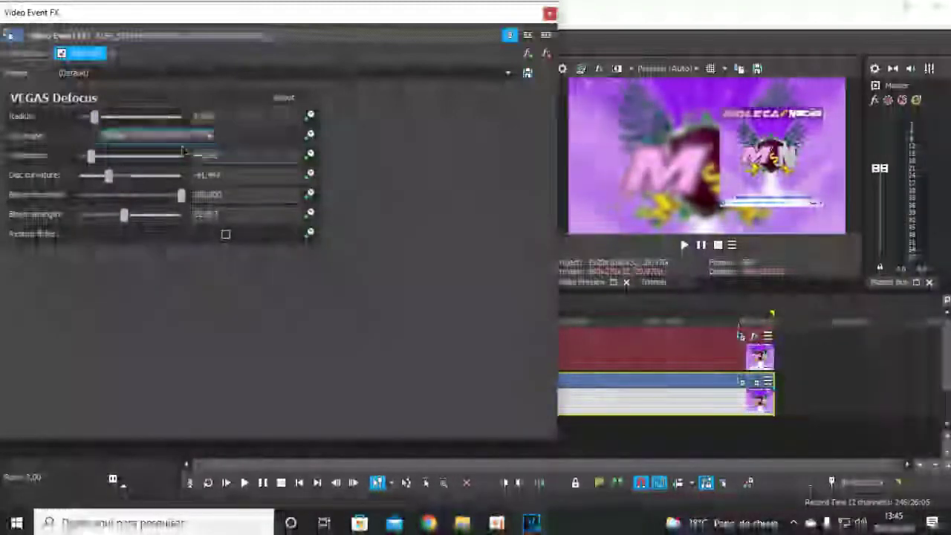
left_click(549, 14)
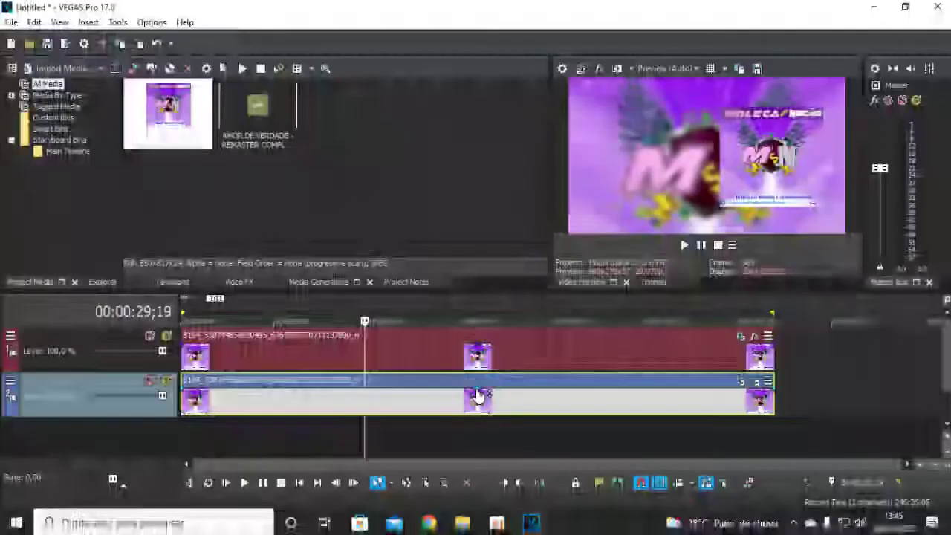
Lower the opacity of the lower cover event to darken the blurred background
mouse_move(478, 395)
left_mouse_down()
mouse_move(473, 418)
mouse_move(476, 407)
left_mouse_up()
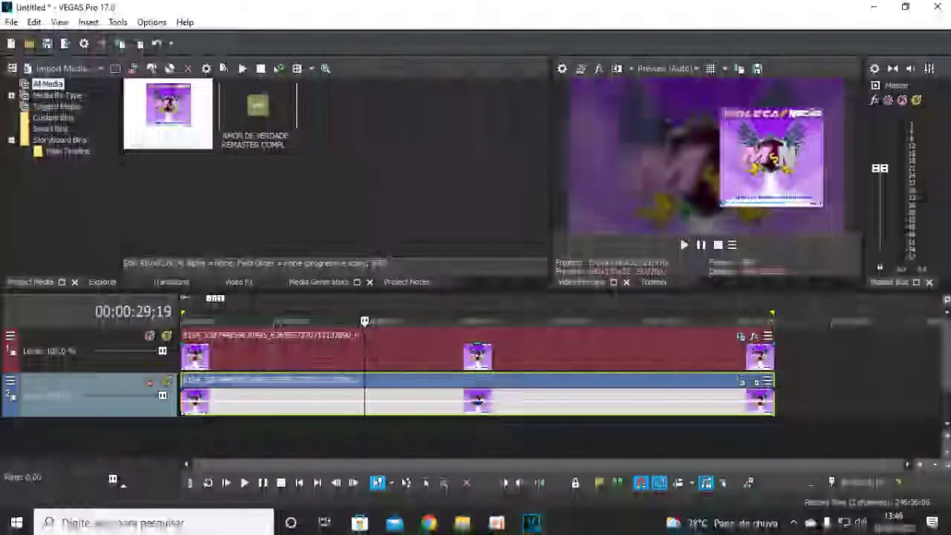
Shift the upper cover's Pan/Crop frame to X Center -161,0 and Y Center 413,5, and close Pan/Crop
left_click(741, 337)
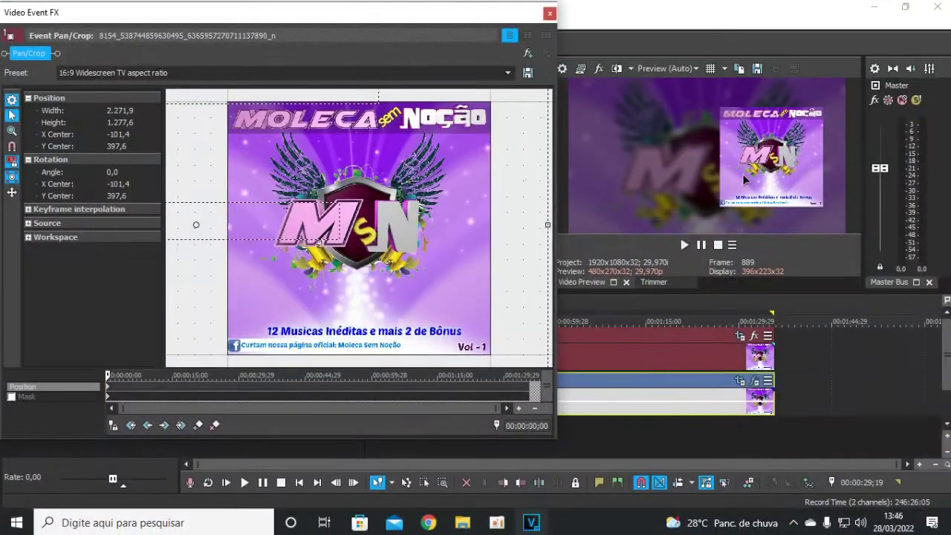
scroll(419, 255, "down", 5)
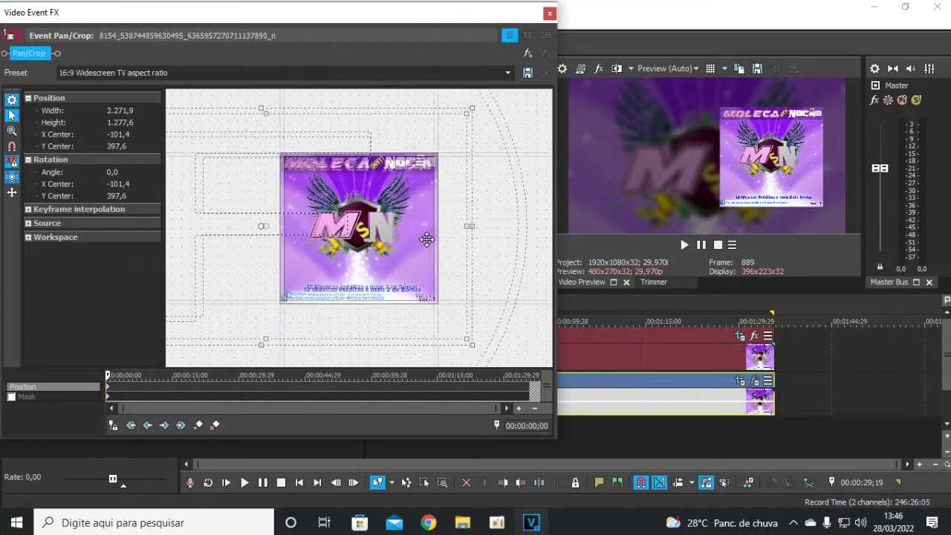
left_click_drag(437, 241, 423, 245)
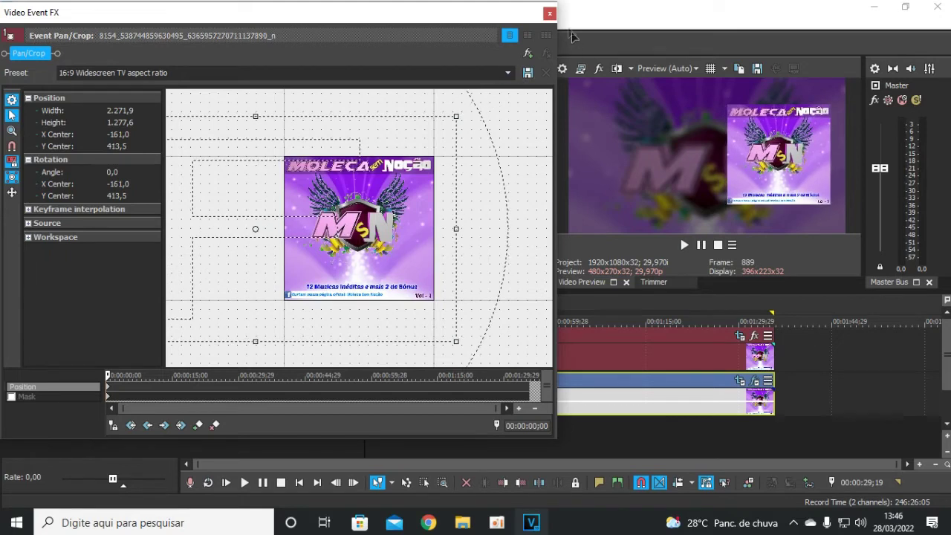
left_click(550, 15)
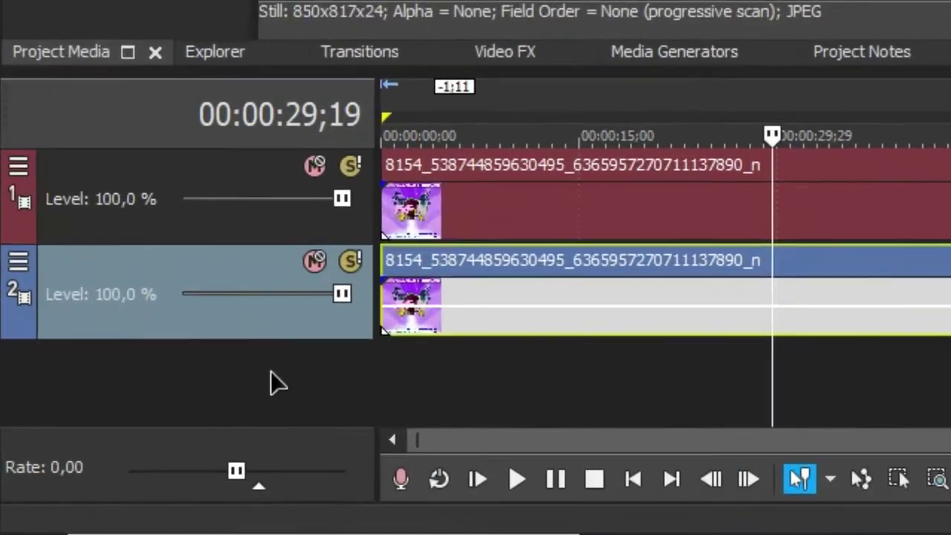
Add a new video track above the covers and insert a text media event on it at 00:00:00;00
right_click(129, 438)
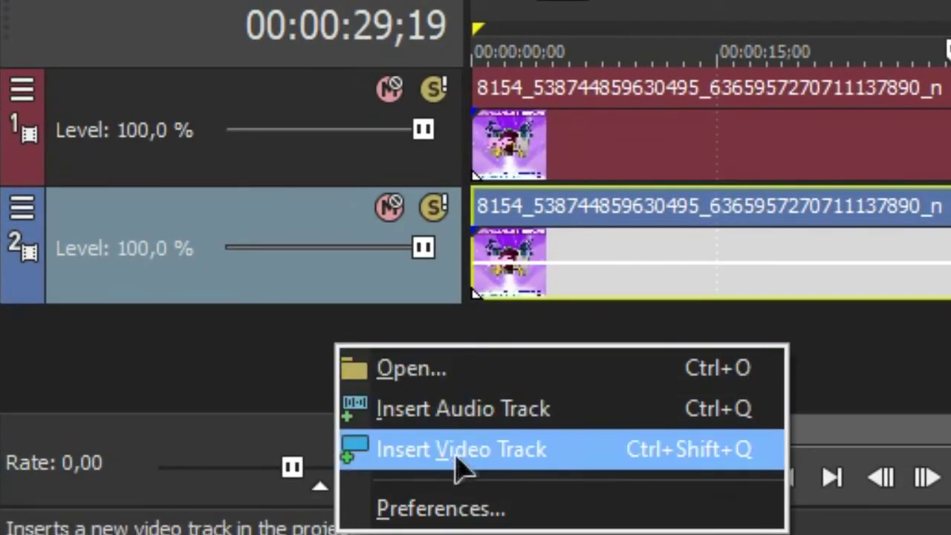
left_click(575, 456)
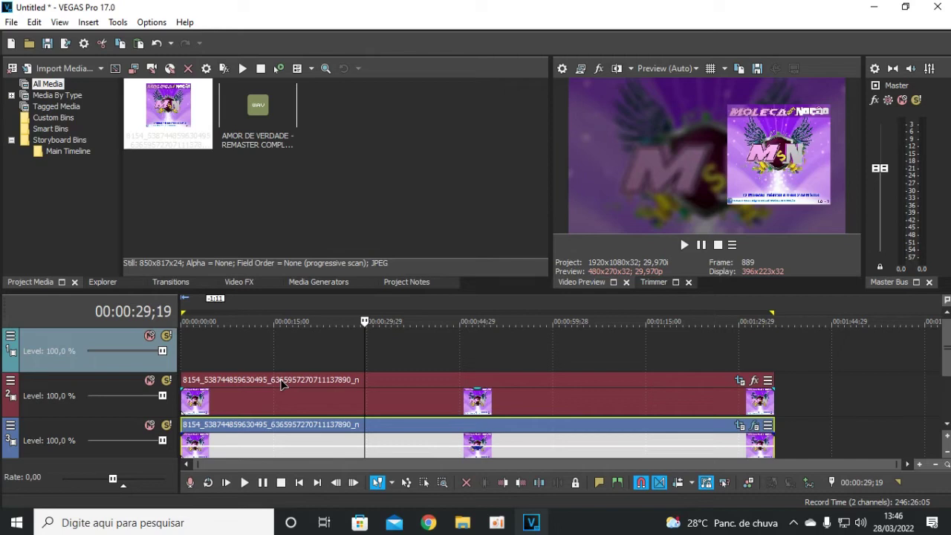
left_click(323, 351)
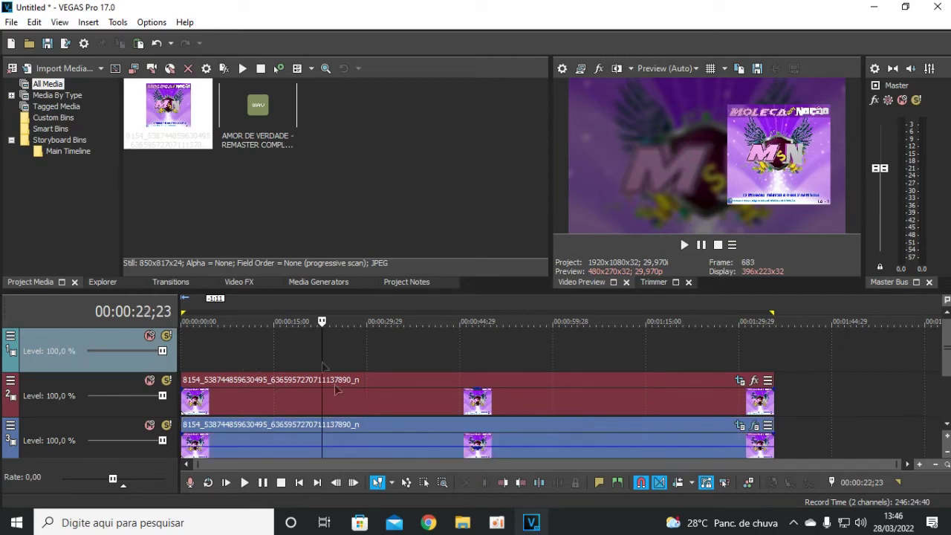
left_click(299, 483)
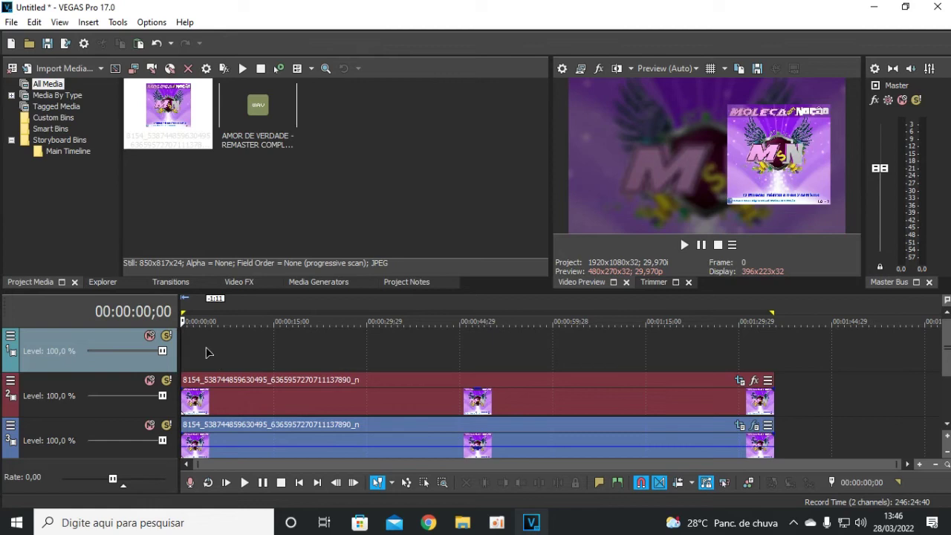
right_click(207, 350)
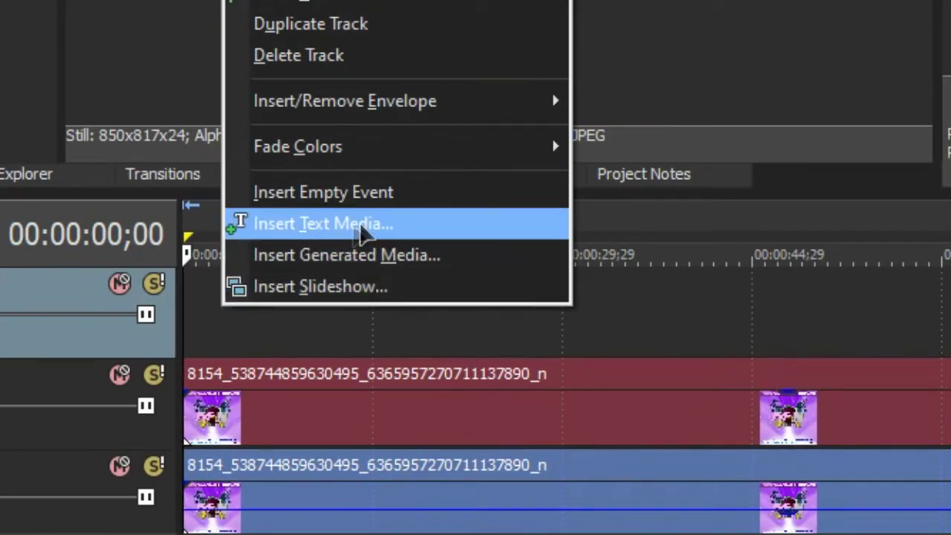
left_click(414, 225)
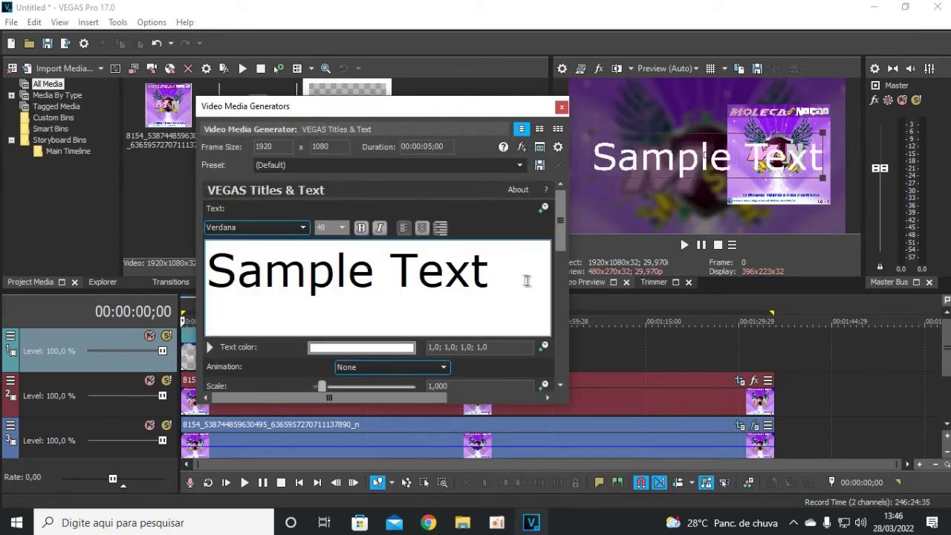
Format the whole sample text in Arial at size 9
left_click_drag(502, 274, 235, 277)
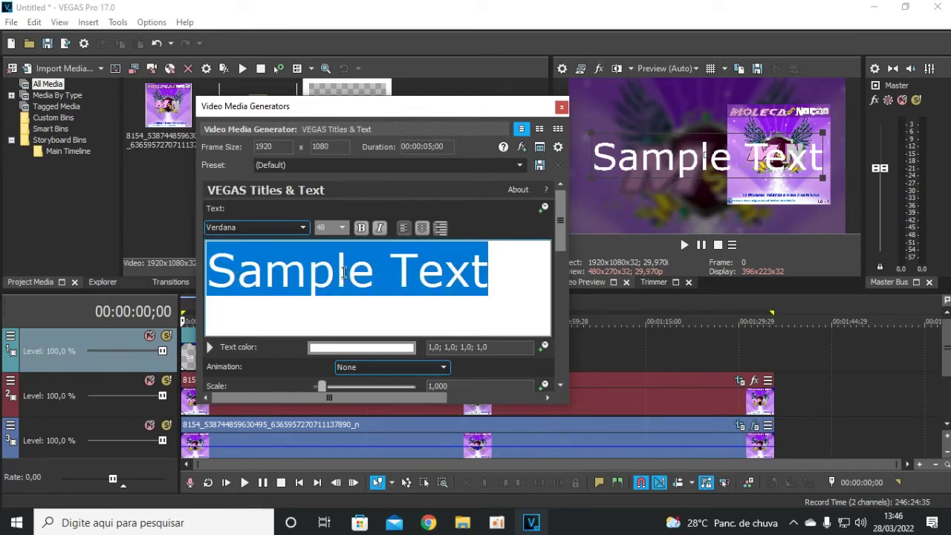
left_click(342, 228)
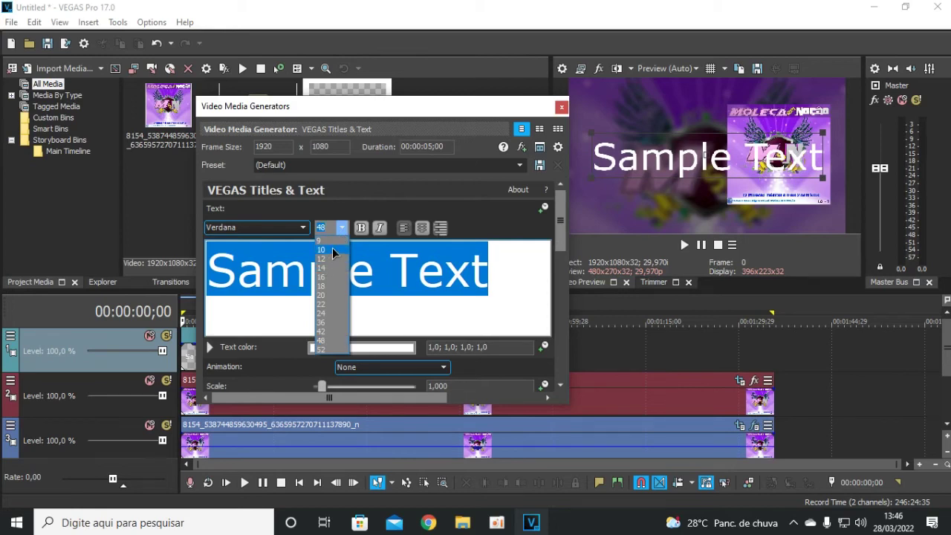
left_click(333, 242)
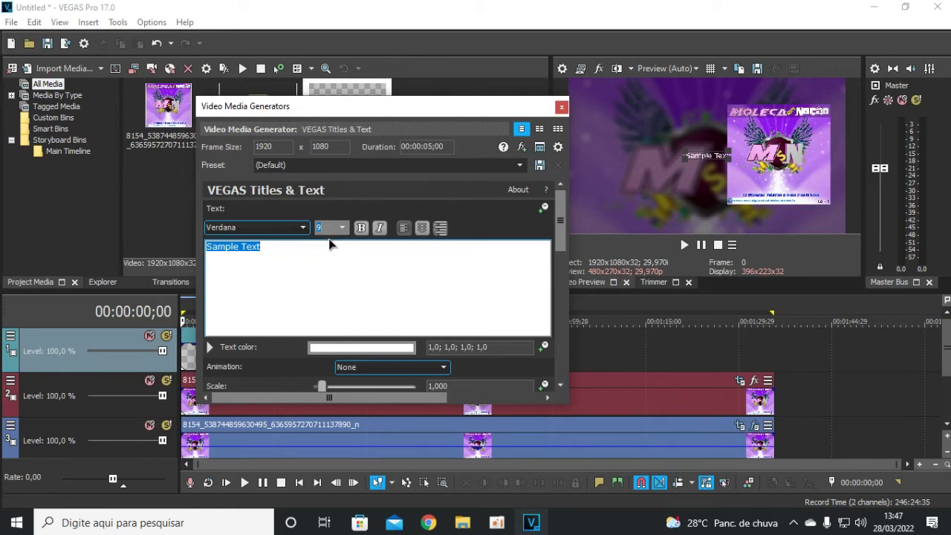
left_click(303, 228)
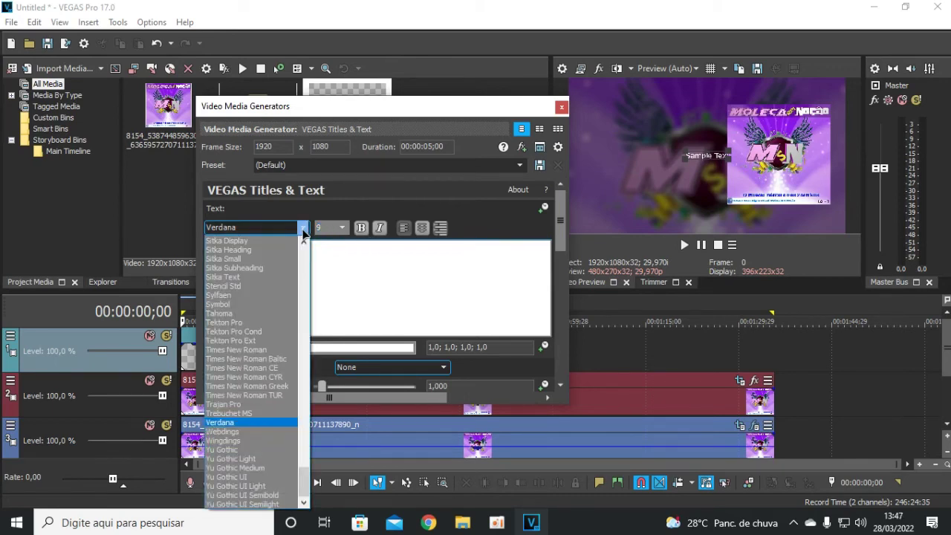
scroll(273, 311, "up", 20)
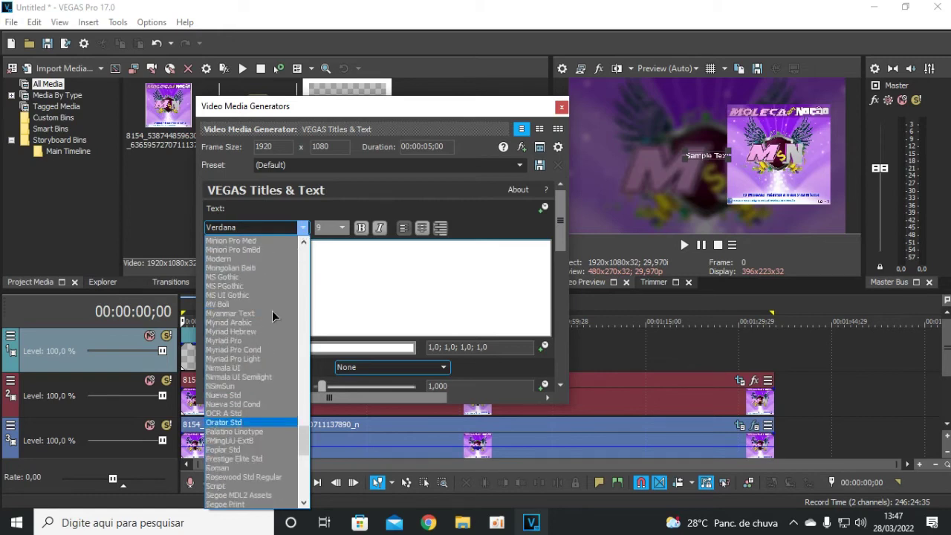
scroll(265, 314, "up", 20)
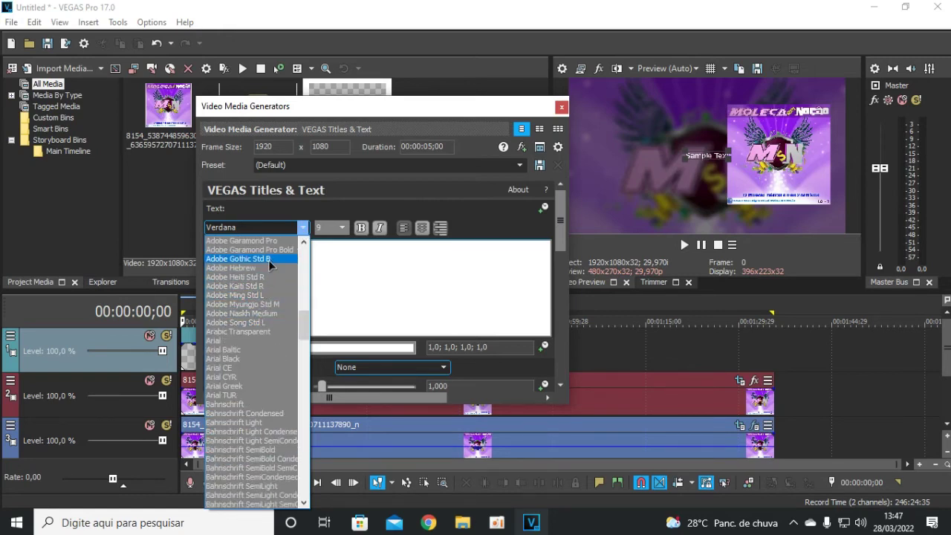
left_click(271, 259)
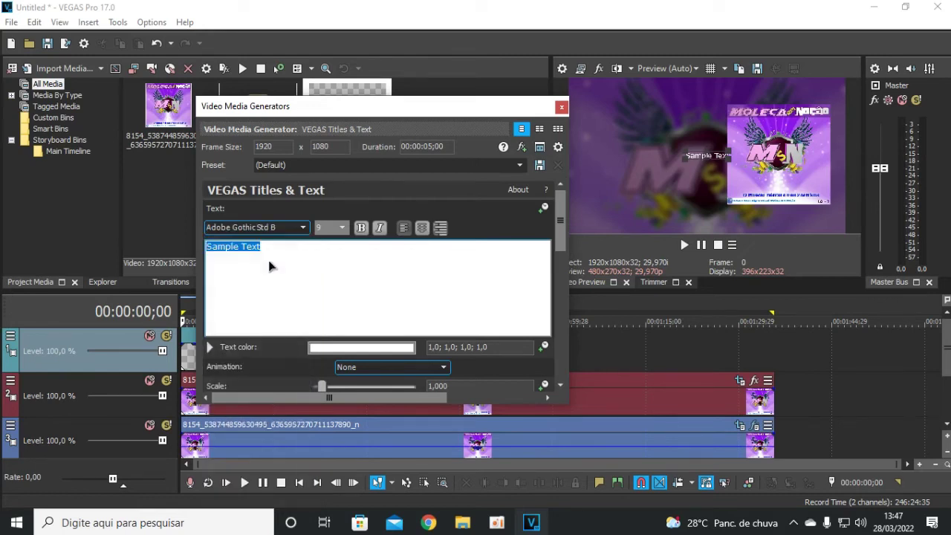
left_click(296, 232)
scroll(305, 297, "up", 10)
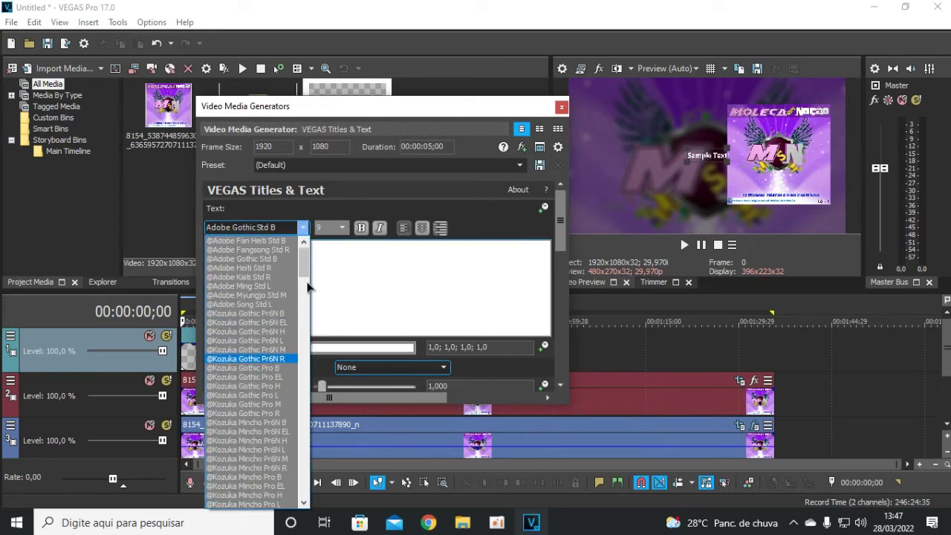
left_click_drag(304, 266, 296, 322)
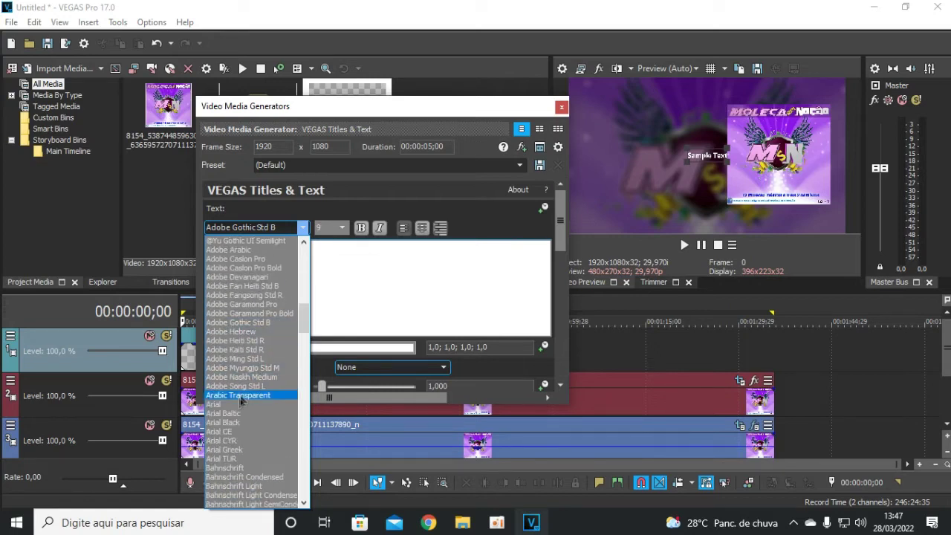
left_click(239, 403)
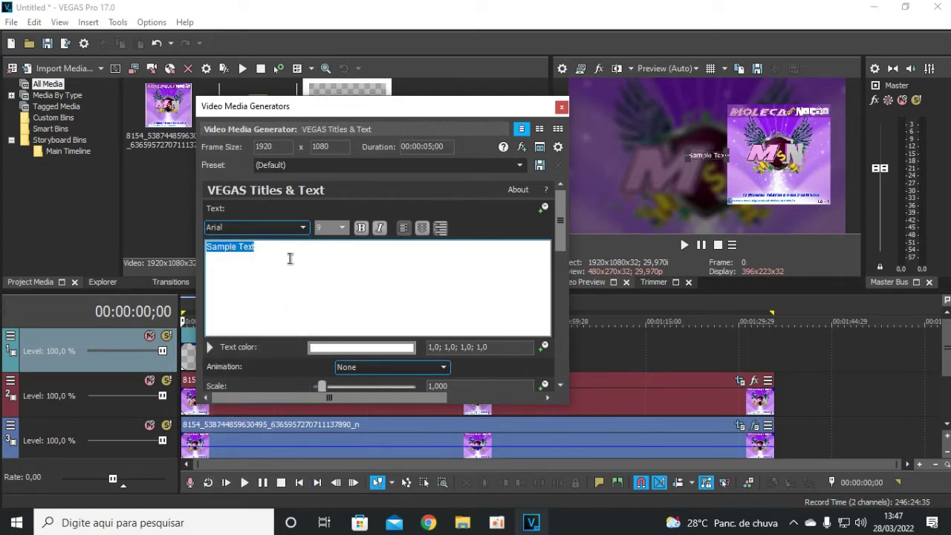
Set the sample text's size to 16 and move the title into the lower-left area of the video frame
left_click(319, 227)
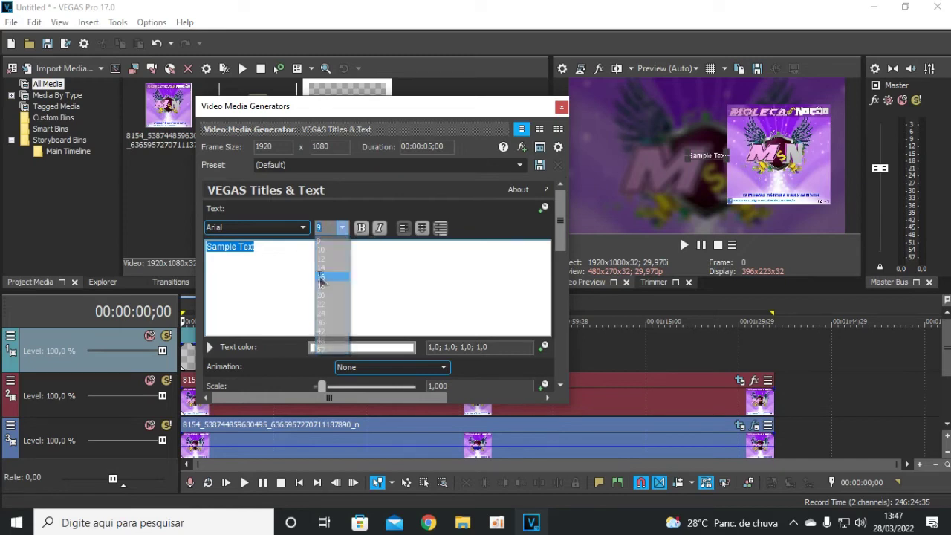
left_click(323, 276)
left_click_drag(715, 155, 635, 184)
left_click(296, 279)
left_click(301, 257)
triple_click(303, 251)
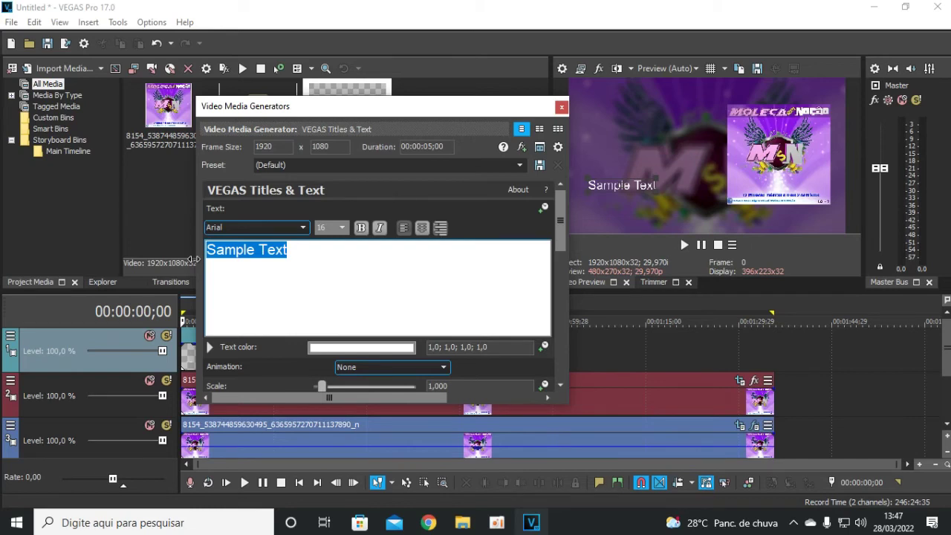
type("A")
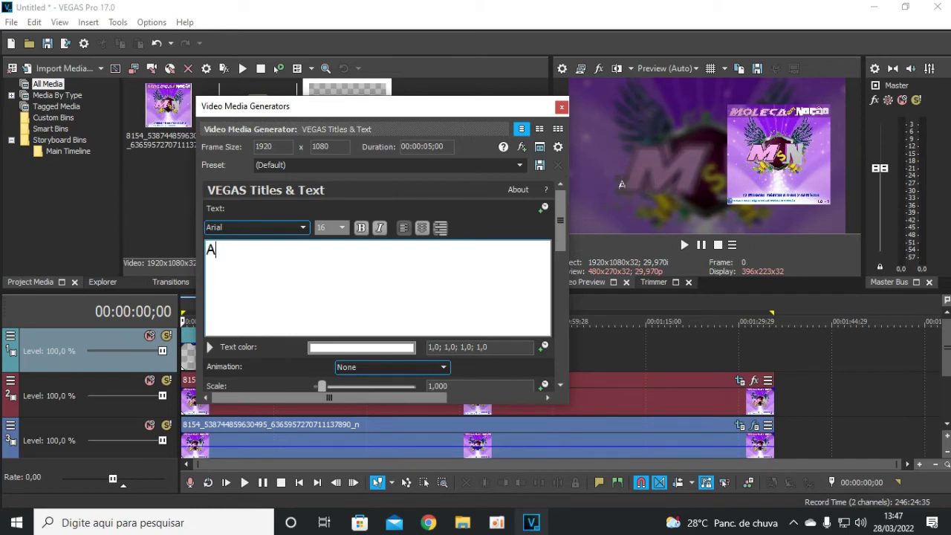
type("mor de verdade")
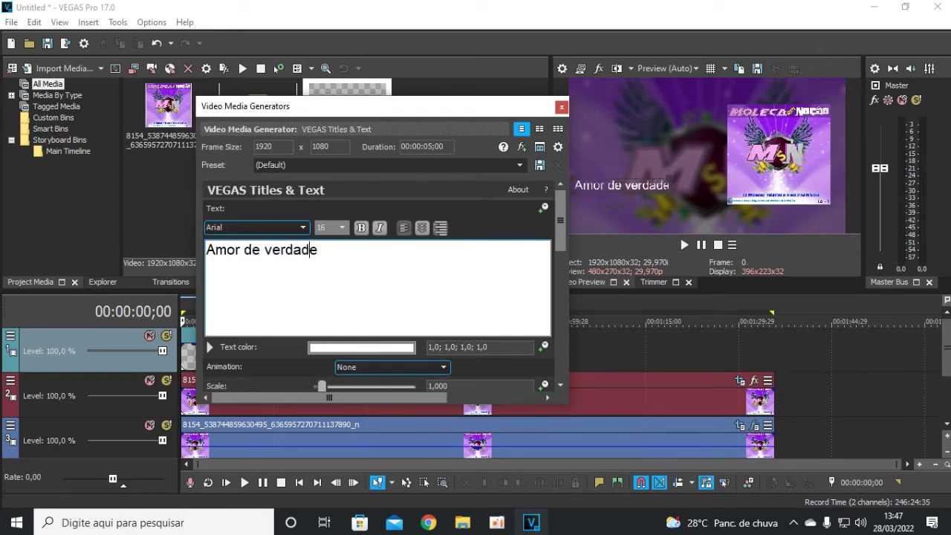
type("Música")
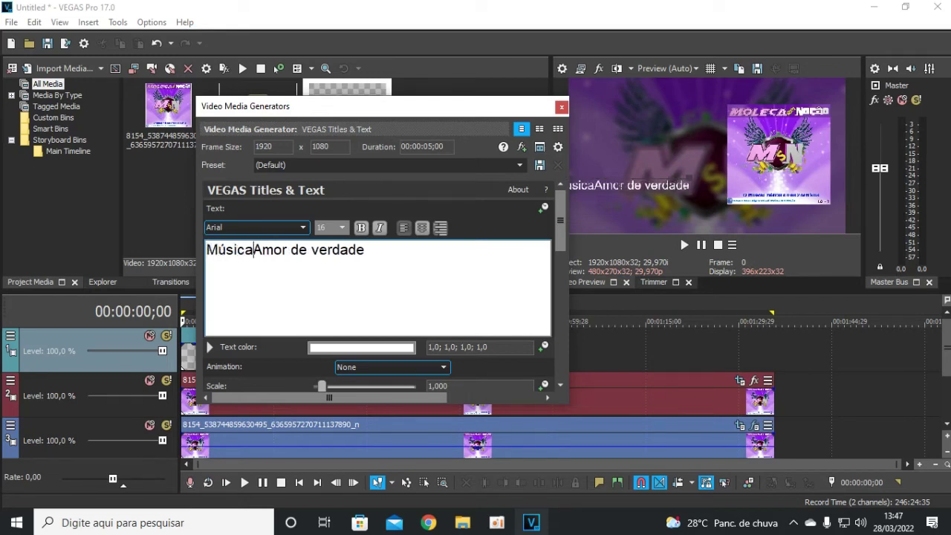
key("BackSpace")
key("BackSpace")
key("BackSpace")
key("BackSpace")
key("BackSpace")
key("BackSpace")
type(":")
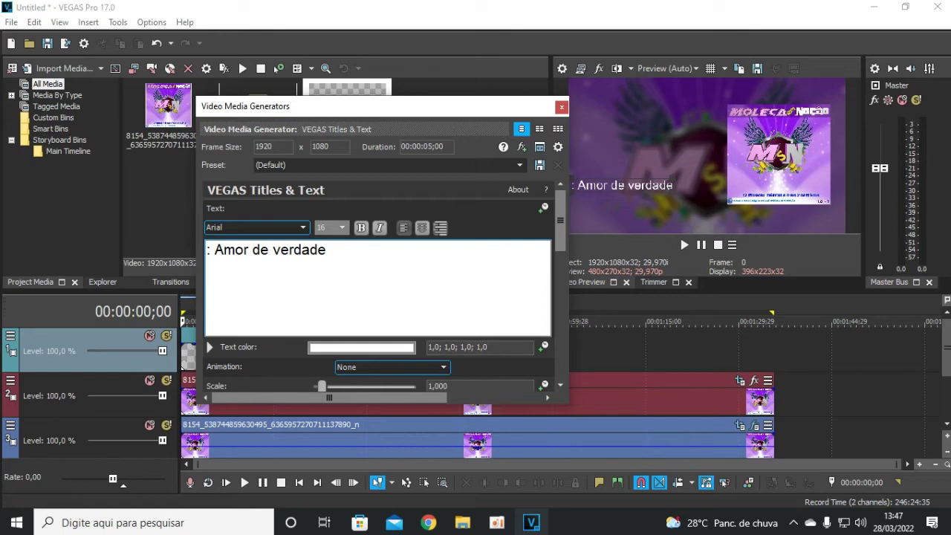
key("ctrl+z")
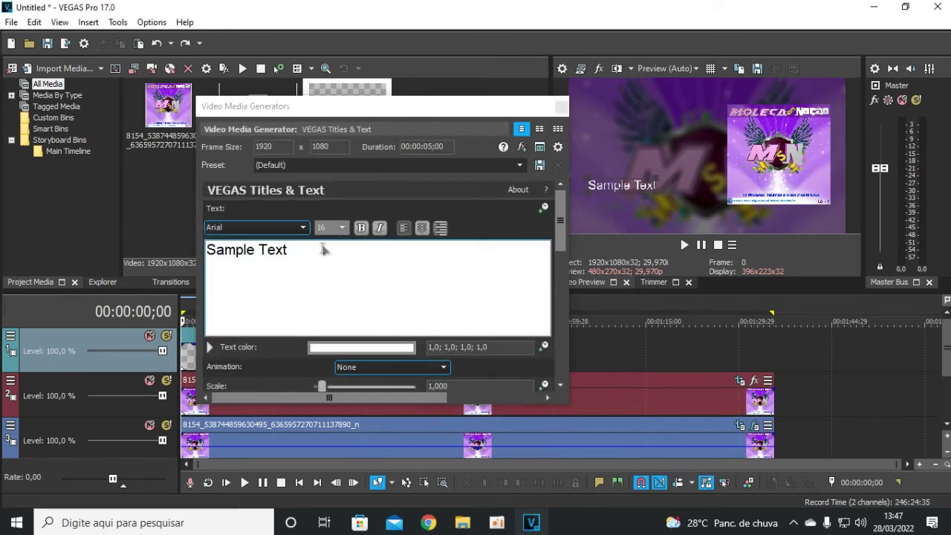
Replace the sample text with the title line "Musica: Amor de verdade"
left_click_drag(307, 255, 207, 260)
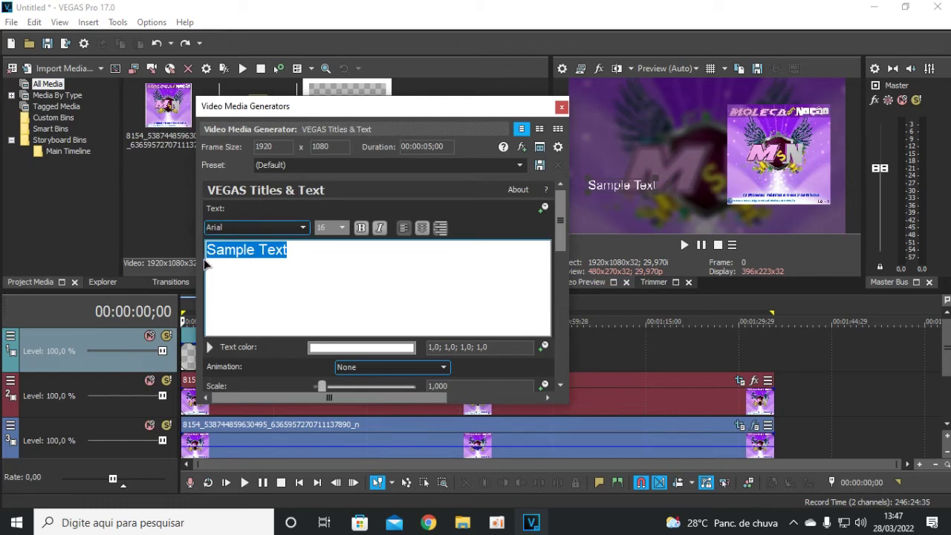
type("M")
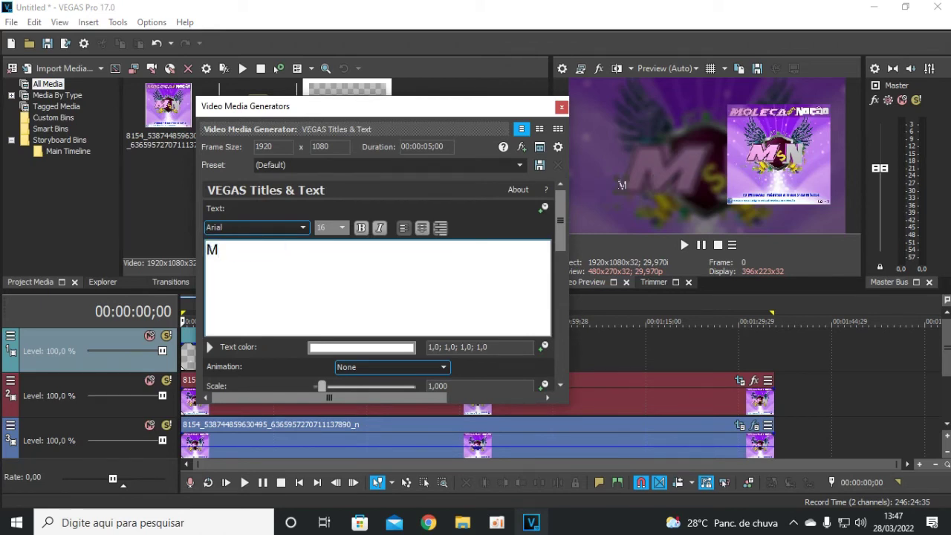
type("usica: Amor de verdDE")
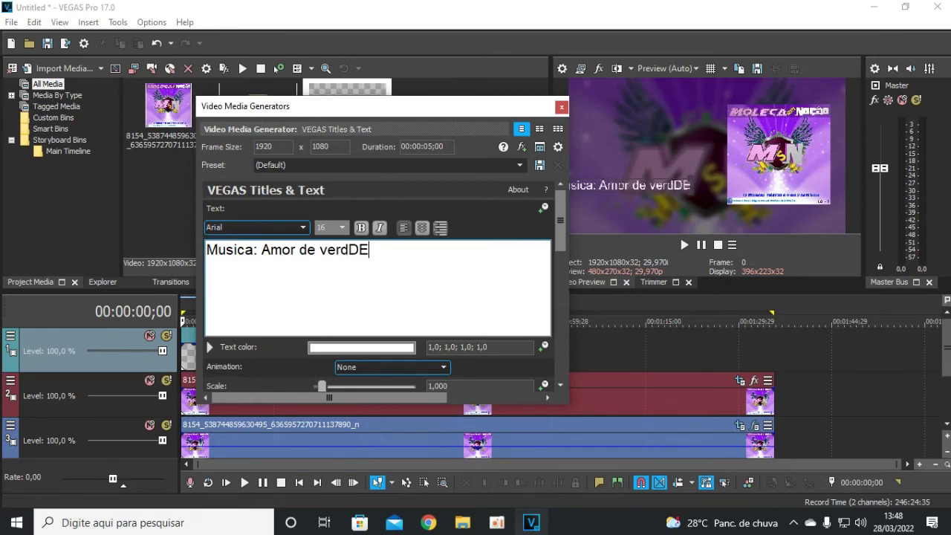
key("BackSpace")
key("BackSpace")
key("BackSpace")
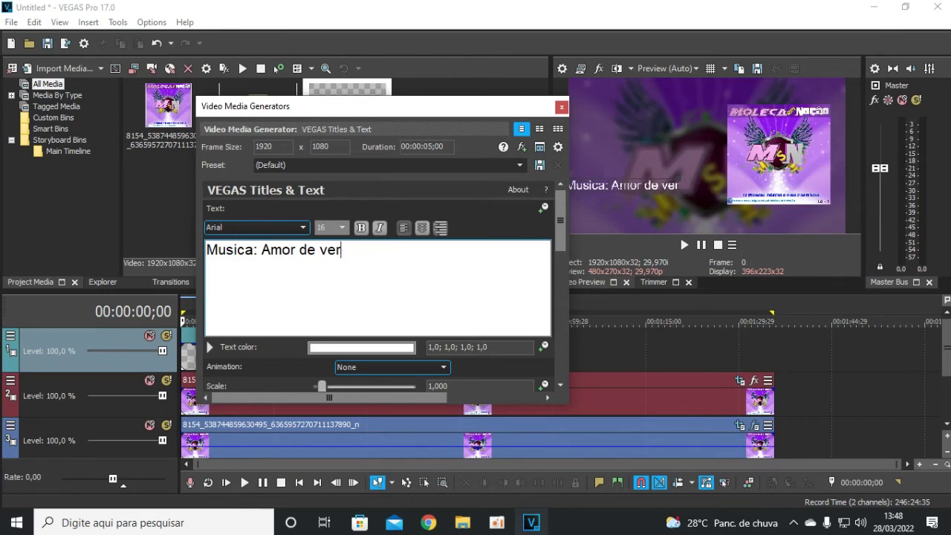
type("dade")
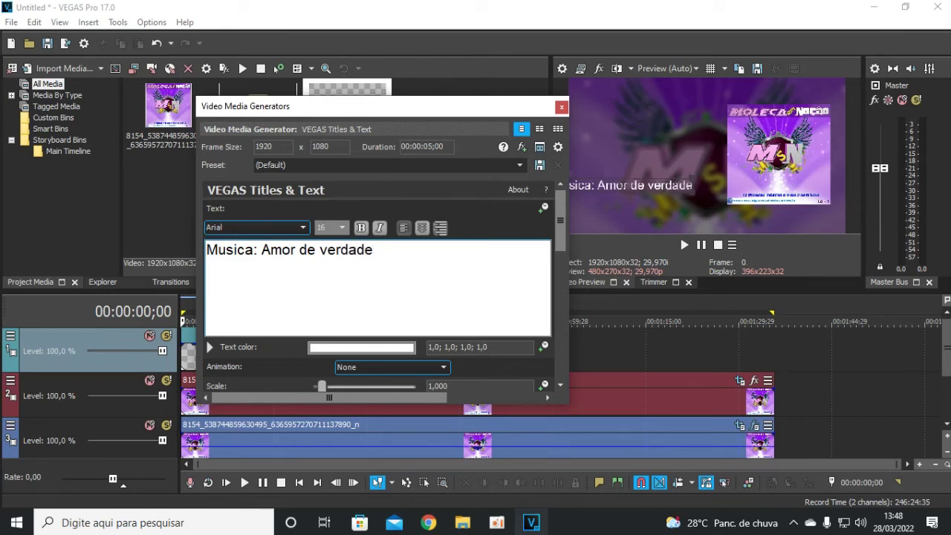
Add a second line reading "Artista: Banda Moleca sem Noção" to the title text
key("Return")
key("Return")
key("BackSpace")
type("Artist")
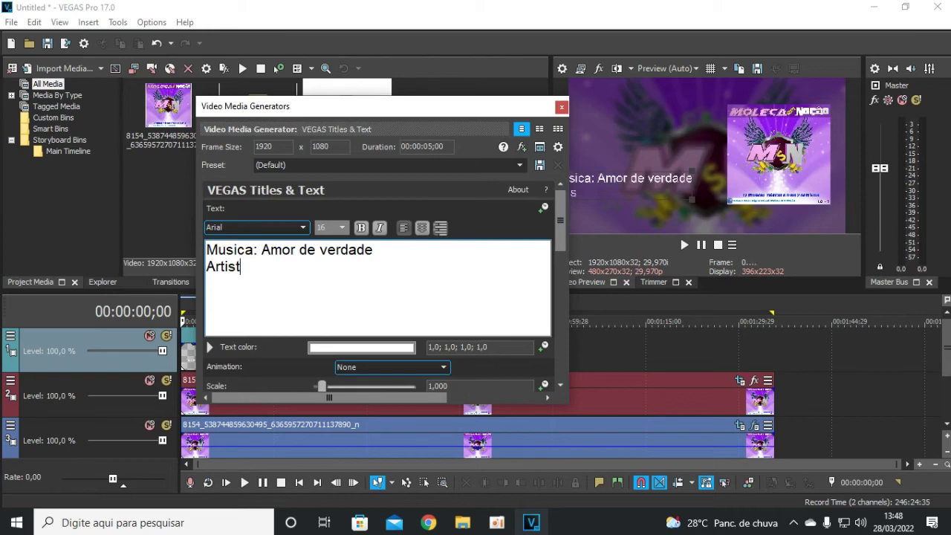
type("a: ")
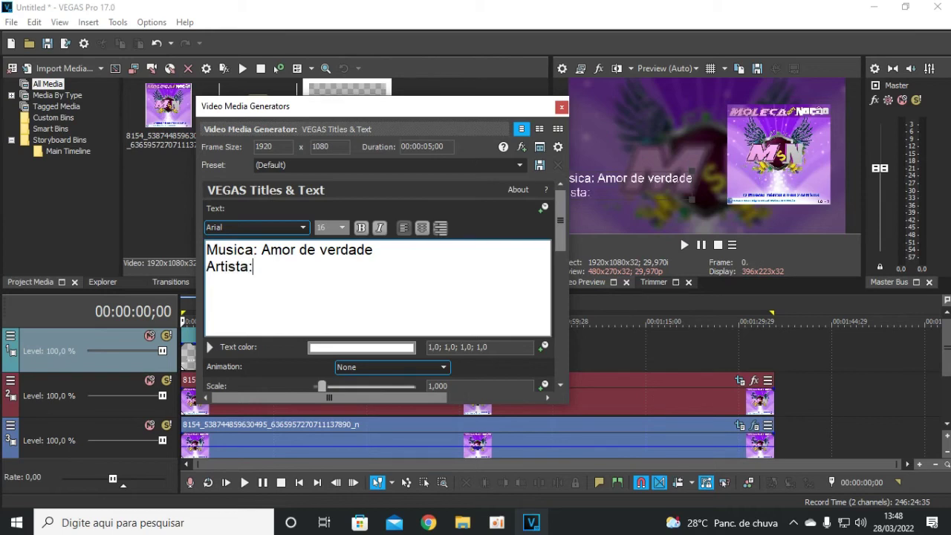
type("Banda")
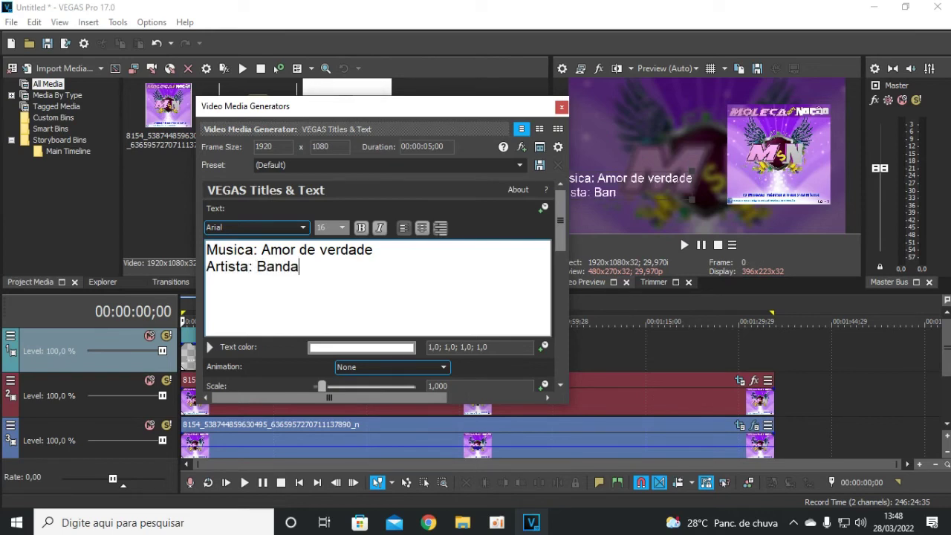
type(" Moleca sem ")
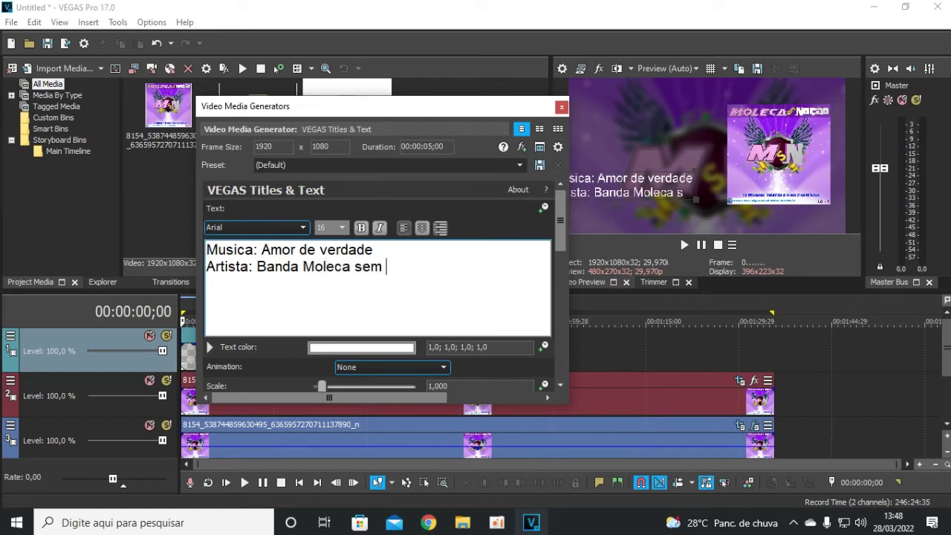
type("Noção ")
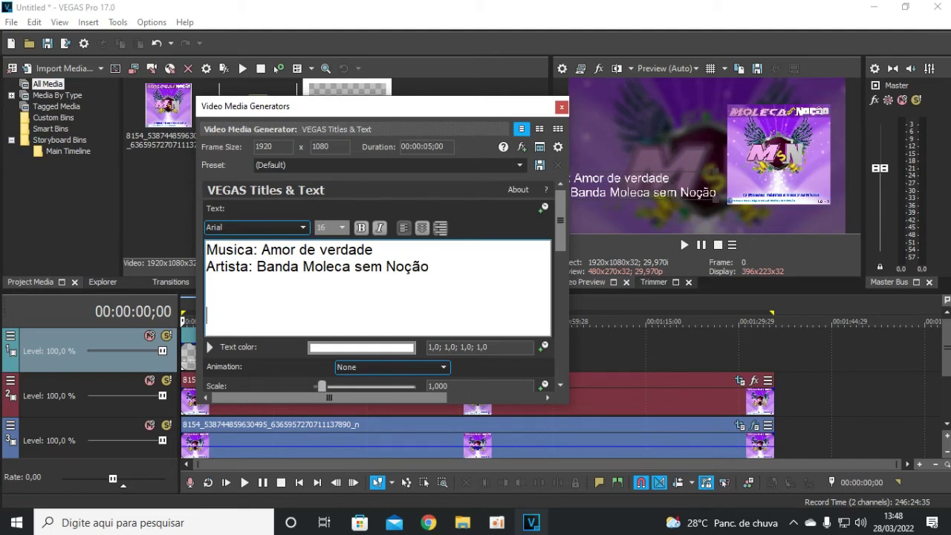
Add the lines "Ano: 2015" and "Gravadora: AP produção" below the artist line
type("Ano: ")
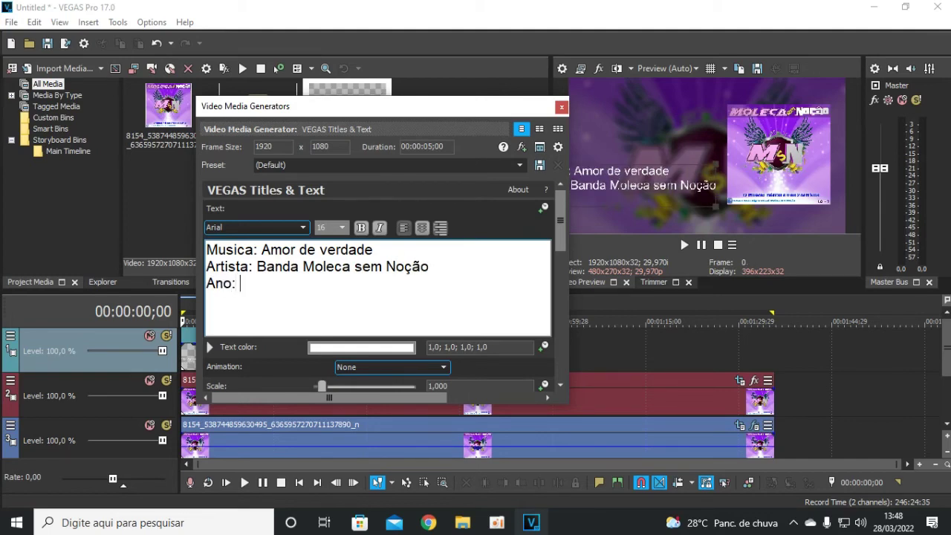
type("201")
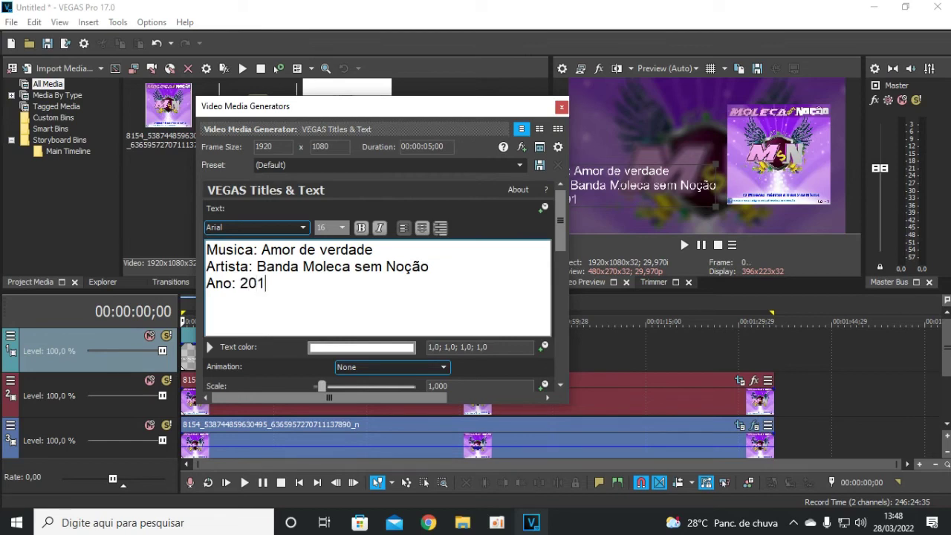
type("5")
scroll(205, 266, "down", 1)
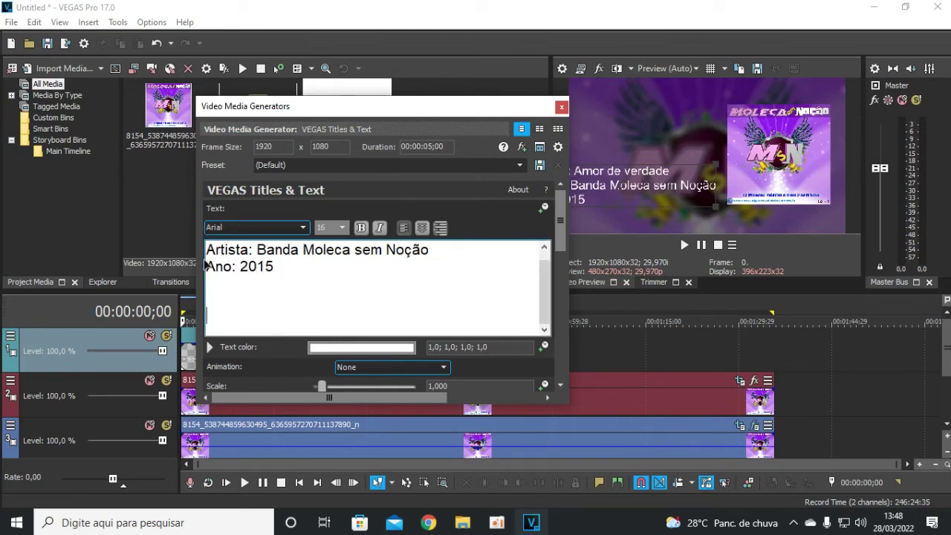
type("Gravadora: ")
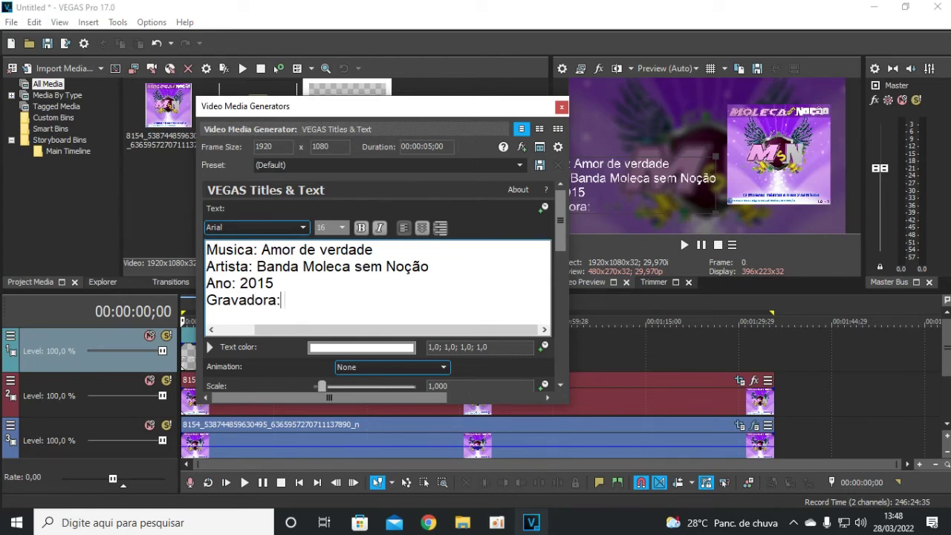
type("P")
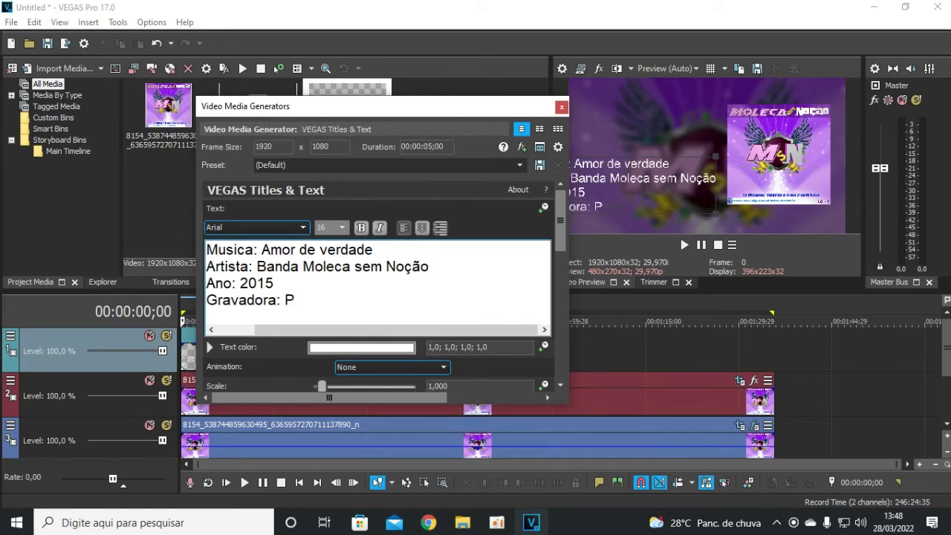
key("BackSpace")
type("A")
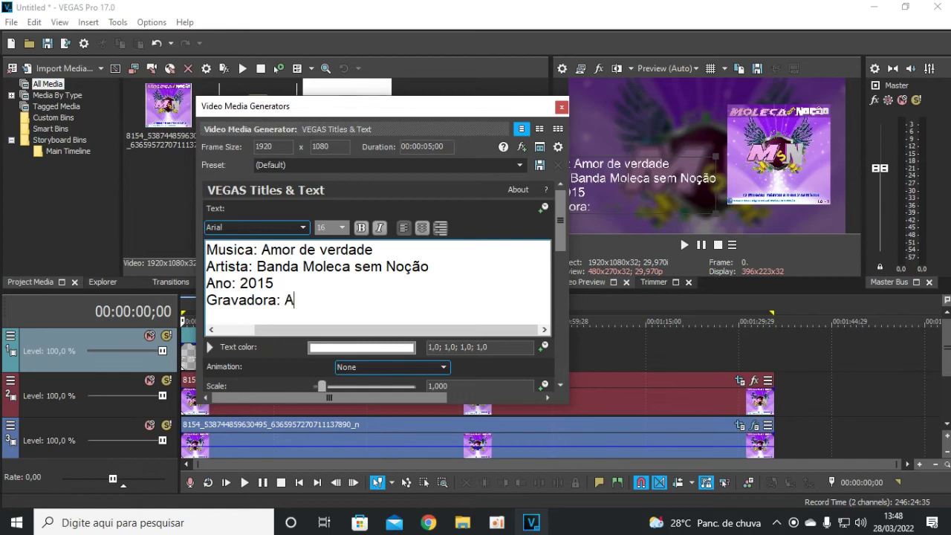
type("P produção")
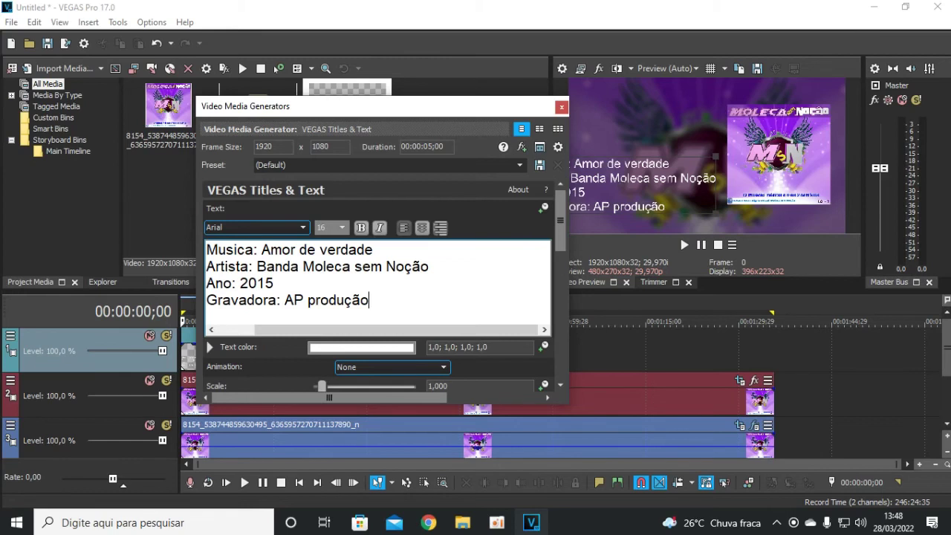
Set all four title lines to size 9 and shift the text block slightly inward in the lower-left area of the video frame
left_click_drag(525, 106, 413, 97)
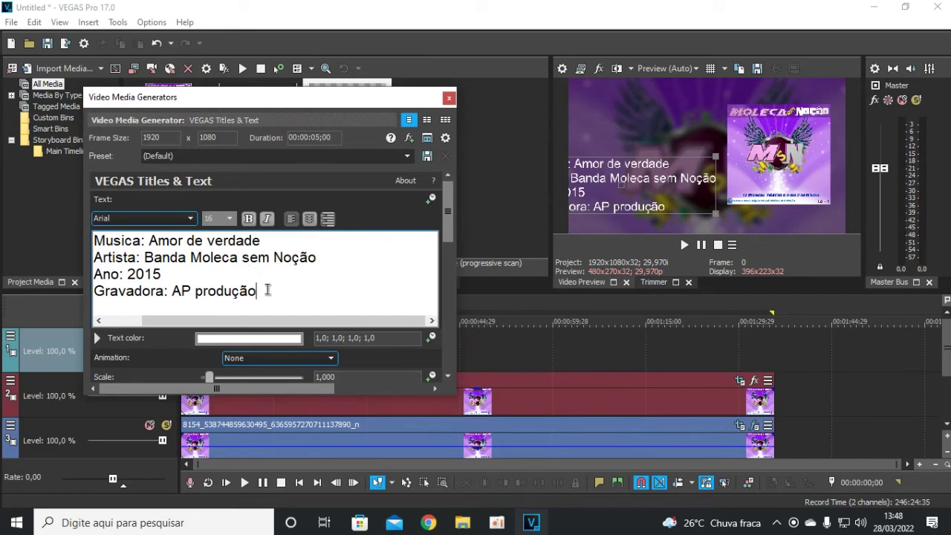
key("ctrl+a")
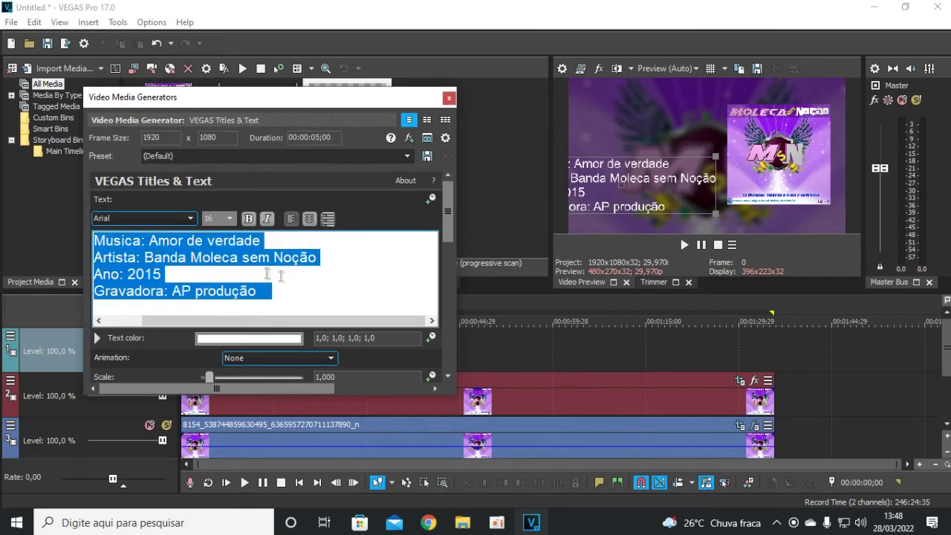
left_click(230, 218)
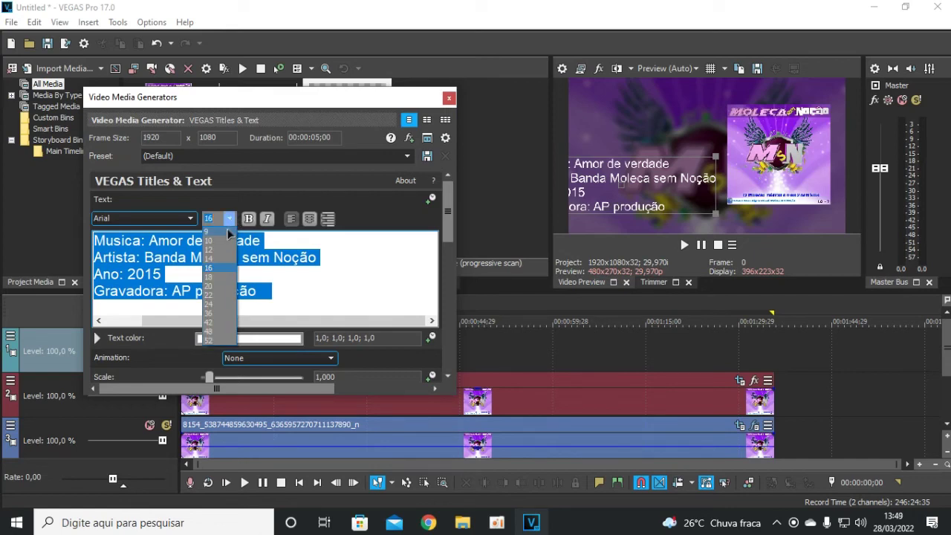
left_click(225, 232)
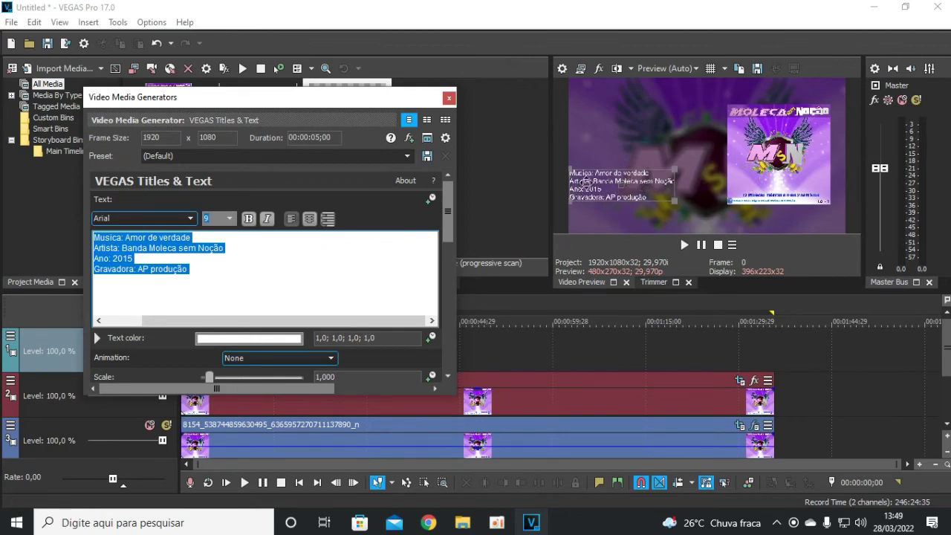
mouse_move(604, 182)
left_mouse_down()
mouse_move(617, 199)
mouse_move(617, 184)
left_mouse_up()
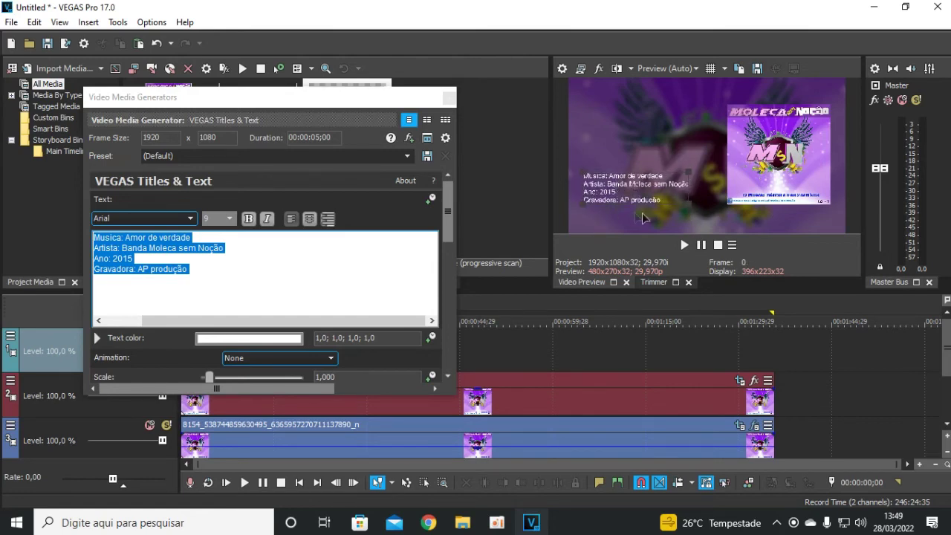
left_click(614, 185)
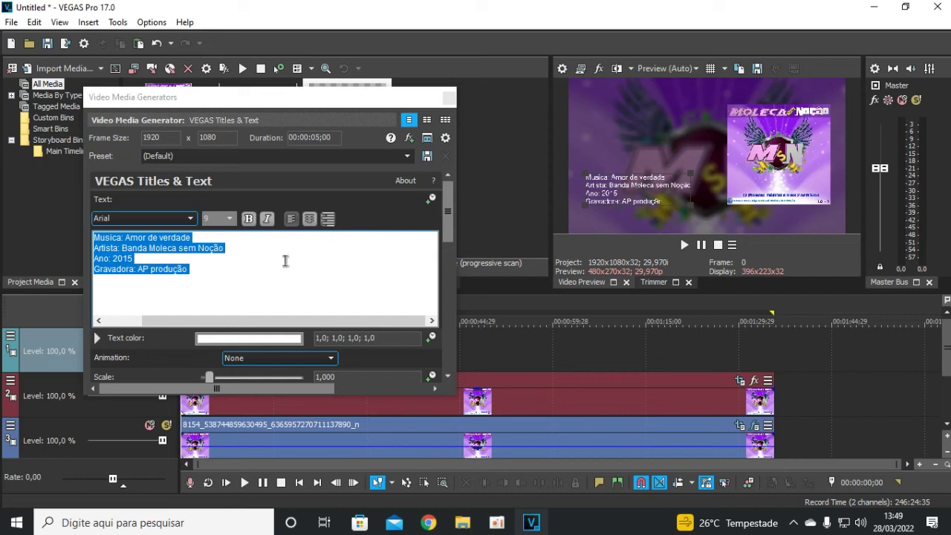
Close the title's media generator and extend the text event on the timeline to the end of the cover events
left_click(450, 98)
left_click(207, 355)
left_click_drag(211, 355, 771, 347)
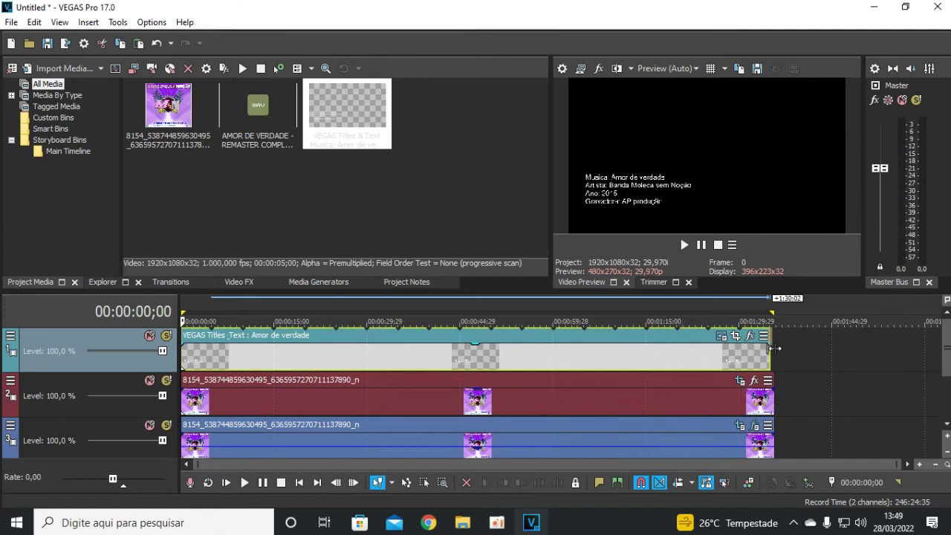
left_click(274, 204)
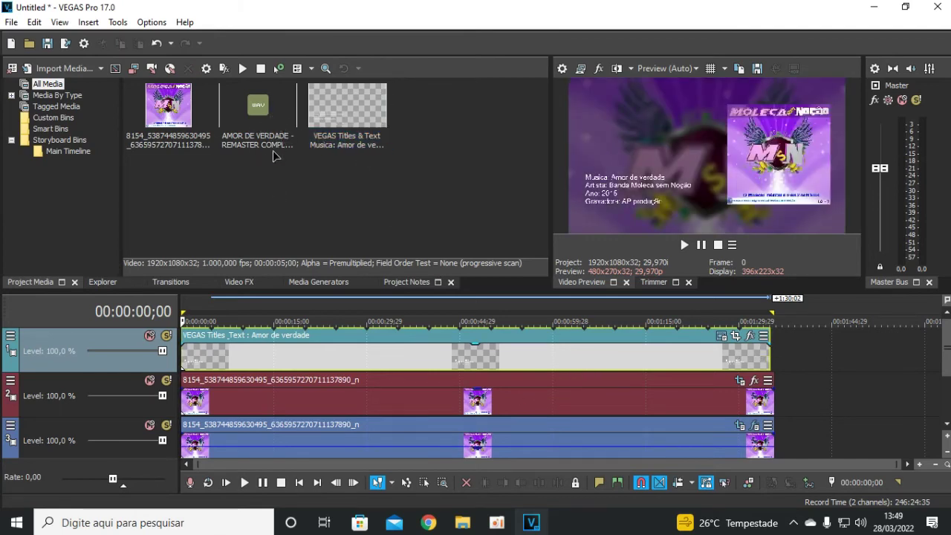
Insert an audio track below the video tracks and place the AMOR DE VERDADE - REMASTER COMPLETED audio at the timeline start
left_click(260, 138)
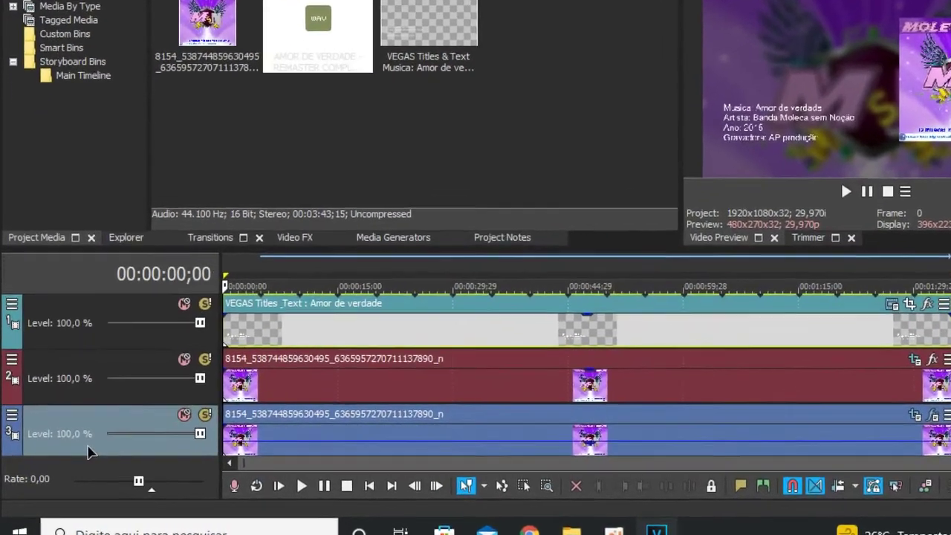
right_click(74, 452)
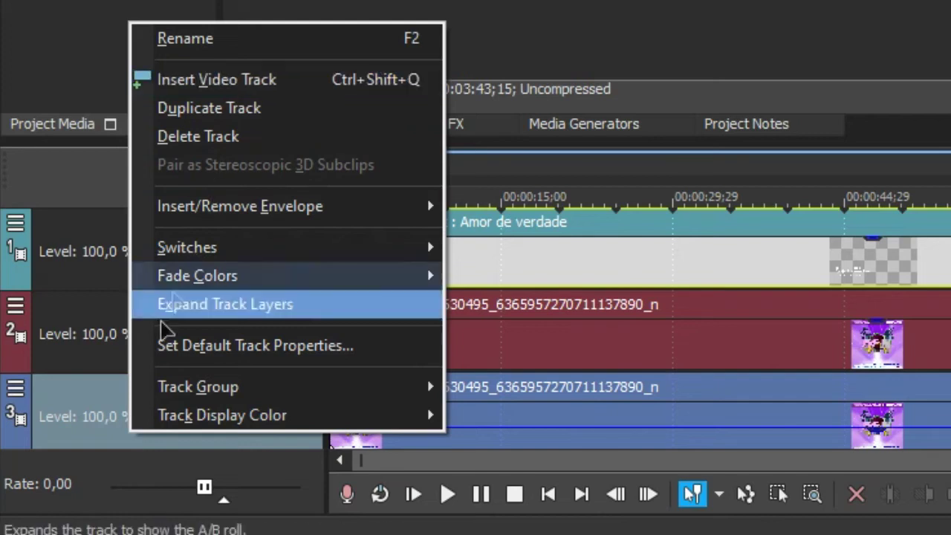
left_click(70, 399)
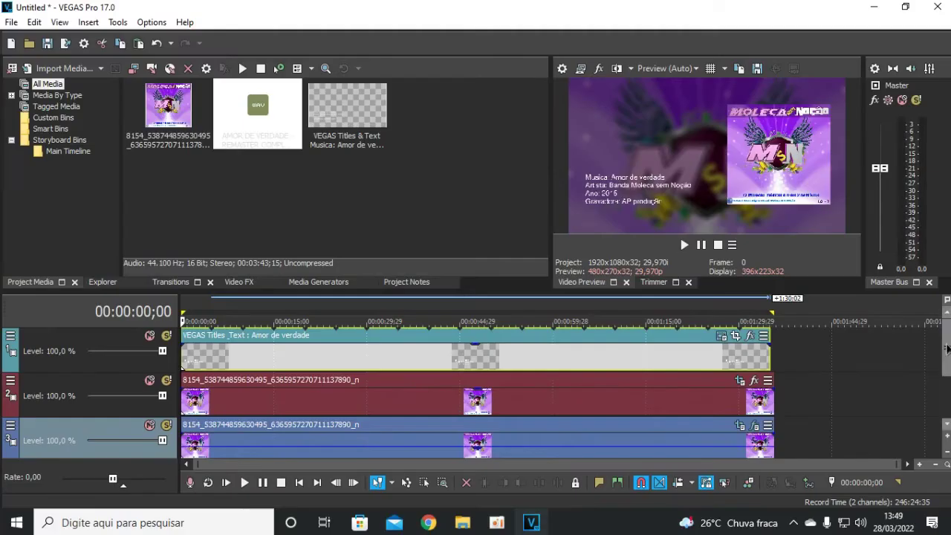
scroll(475, 372, "down", 1)
scroll(81, 390, "down", 1)
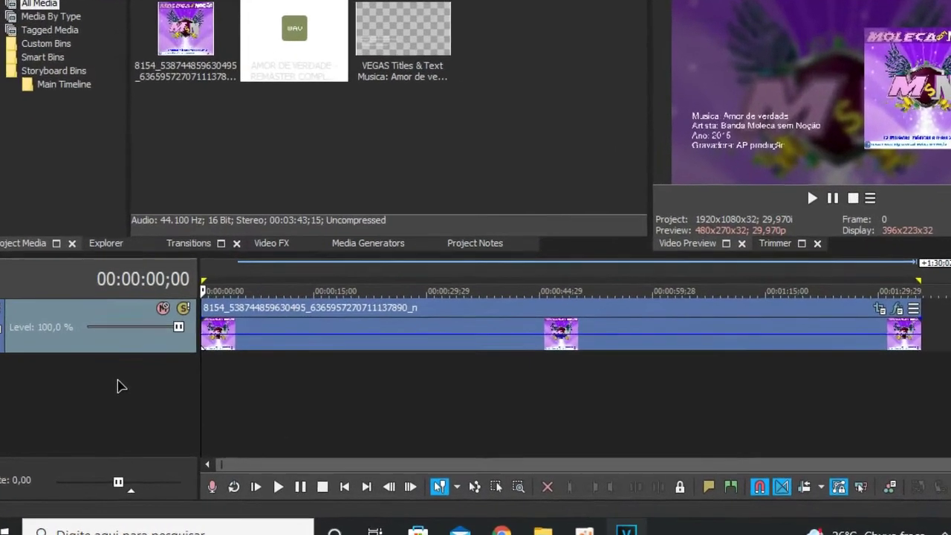
right_click(125, 402)
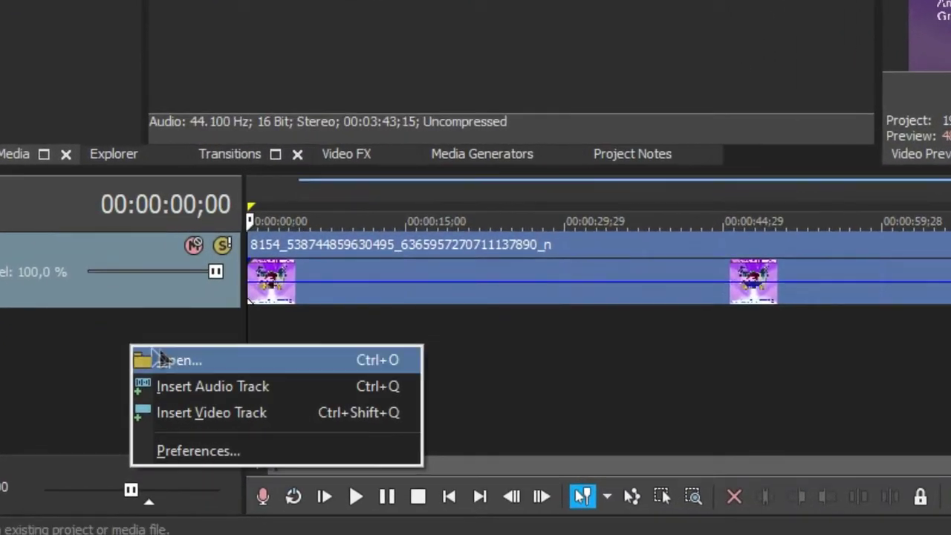
left_click(306, 389)
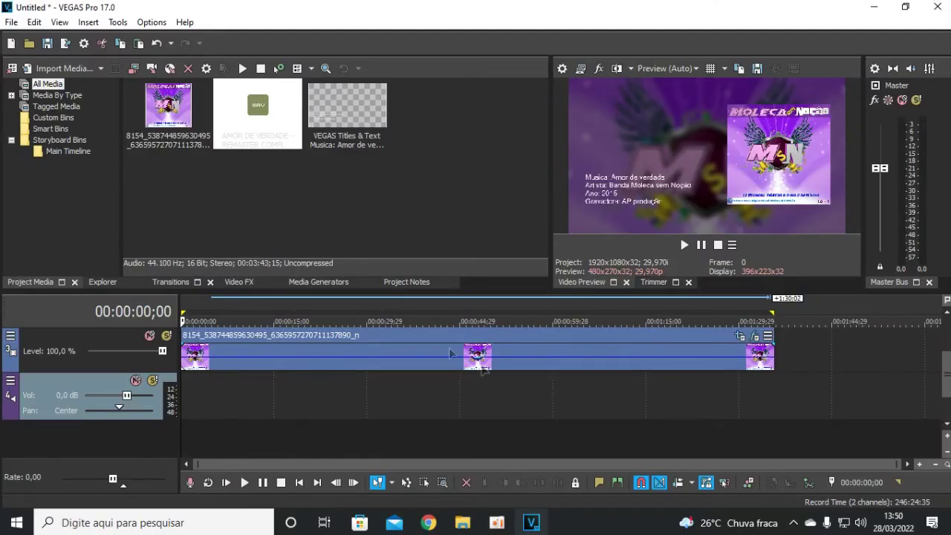
left_click_drag(270, 139, 185, 390)
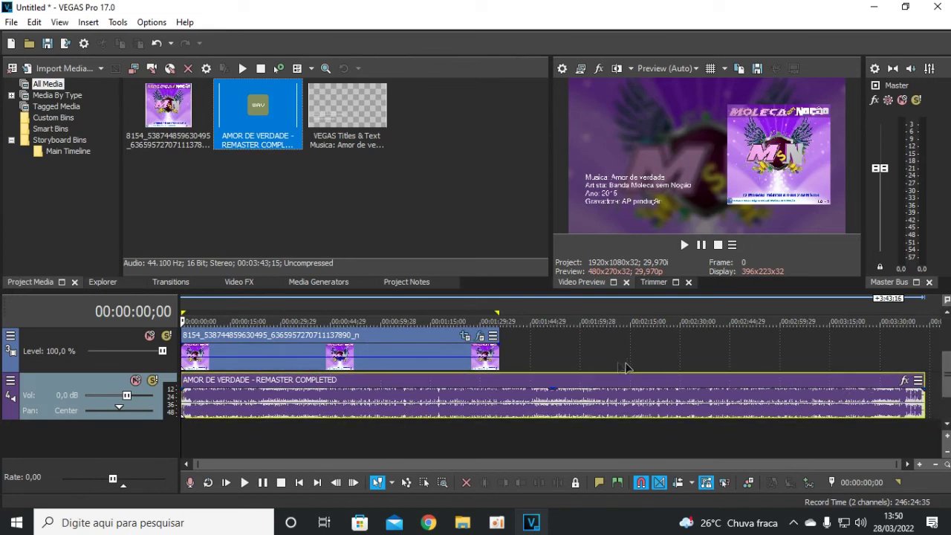
Extend both cover image events and the title text event to the end of the audio, and play the project from the start
left_click_drag(495, 351, 921, 346)
scroll(946, 371, "up", 2)
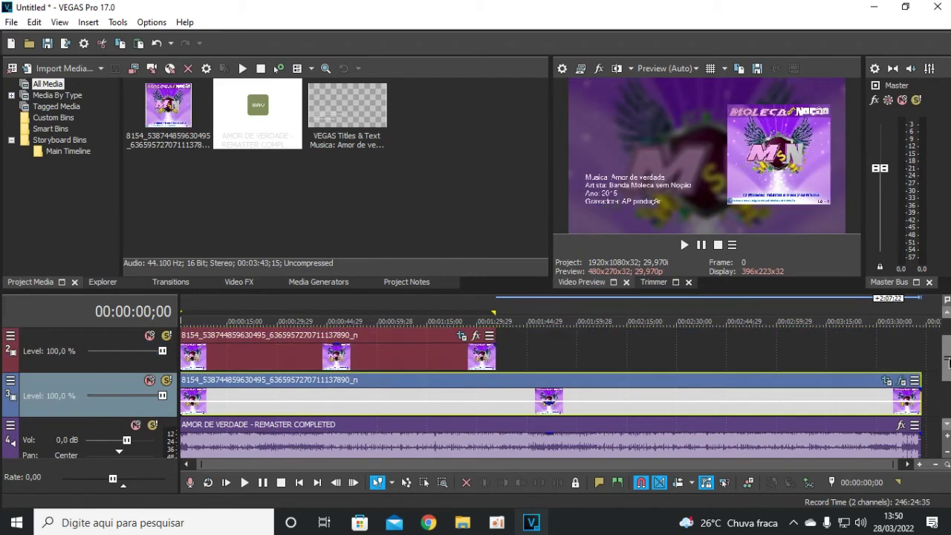
left_click_drag(496, 396, 920, 396)
left_click_drag(496, 359, 922, 355)
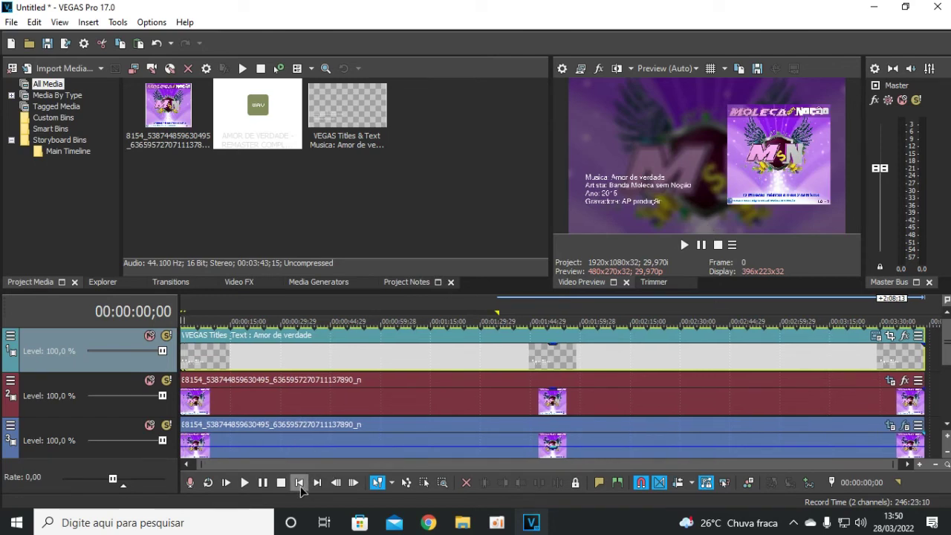
left_click(245, 483)
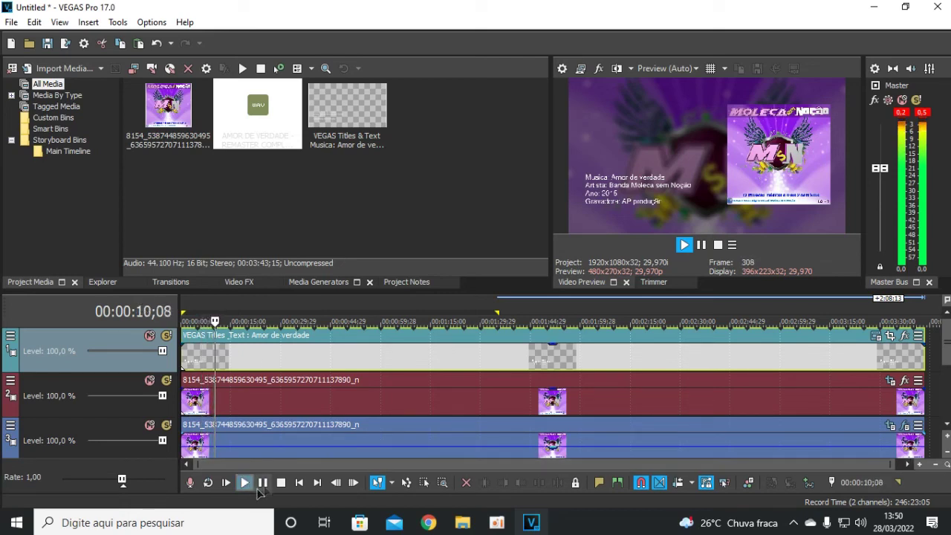
left_click(280, 482)
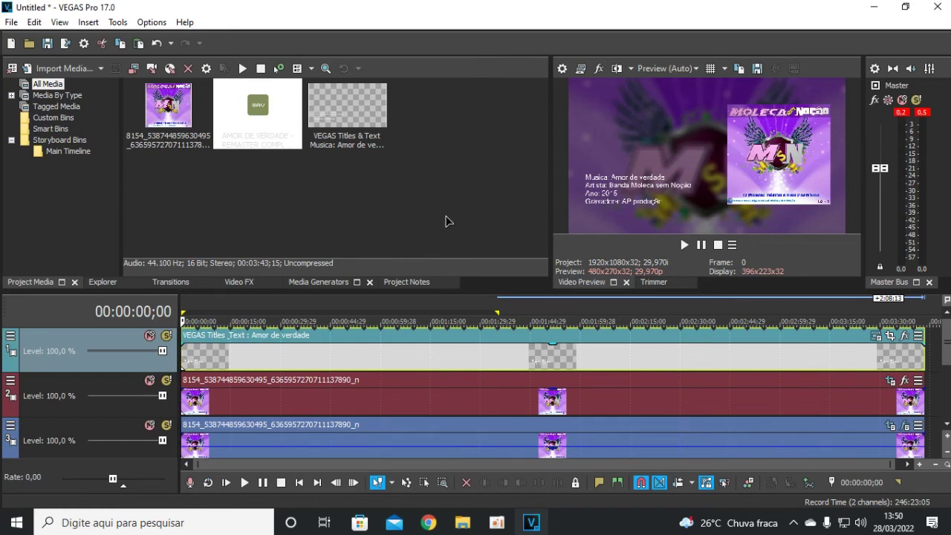
Set the loop region to the full project length, 00:00:00;00 to 00:03:43;15, and select all events on the timeline
double_click(410, 318)
double_click(413, 318)
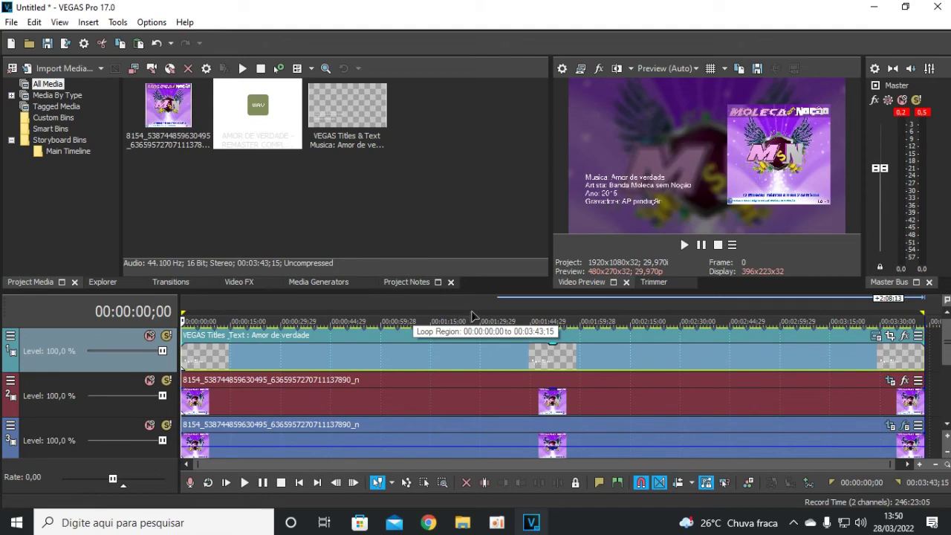
left_click_drag(921, 311, 622, 319)
double_click(665, 359)
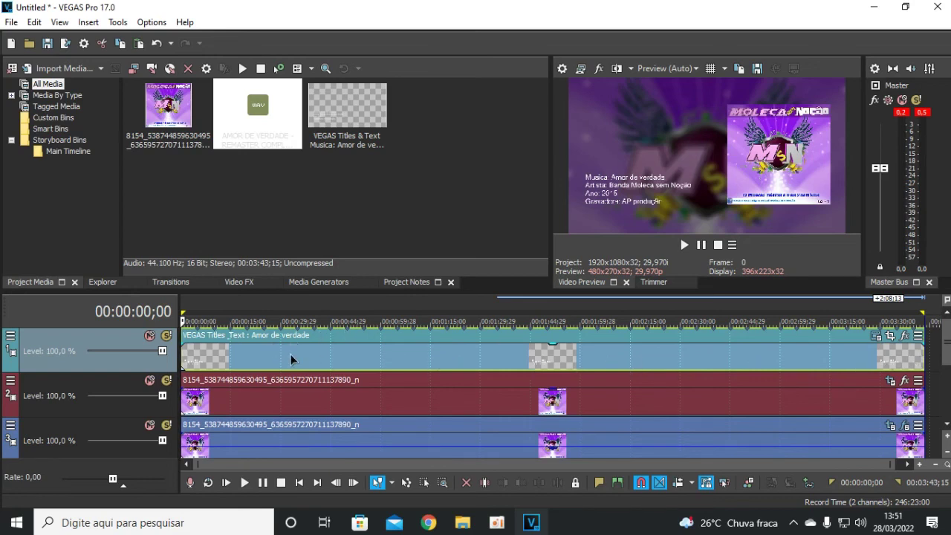
key("ctrl+a")
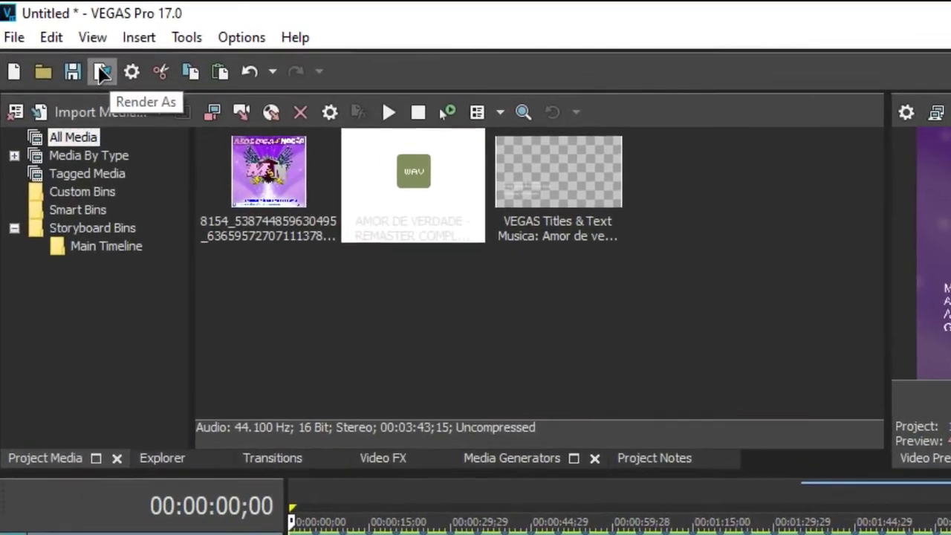
Set up a render in MAGIX HEVC/AAC MP4 format with the Internet HD 720p 29.97 fps (Intel QSV) template marked as favorite
left_click(71, 48)
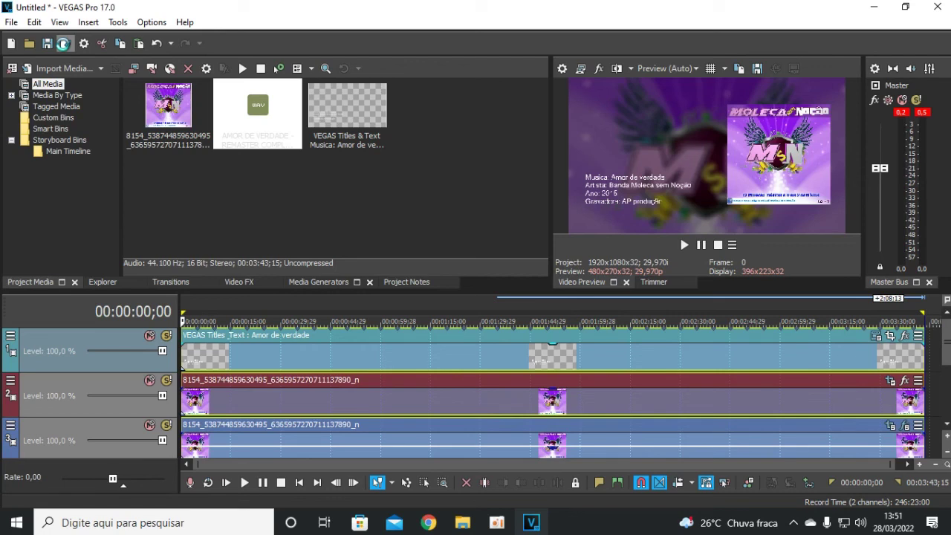
left_click(64, 44)
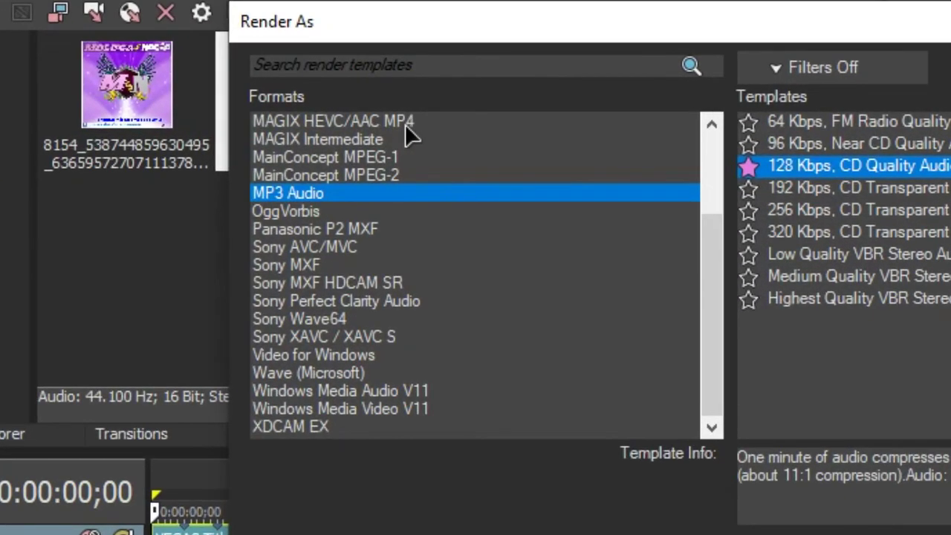
left_click(403, 121)
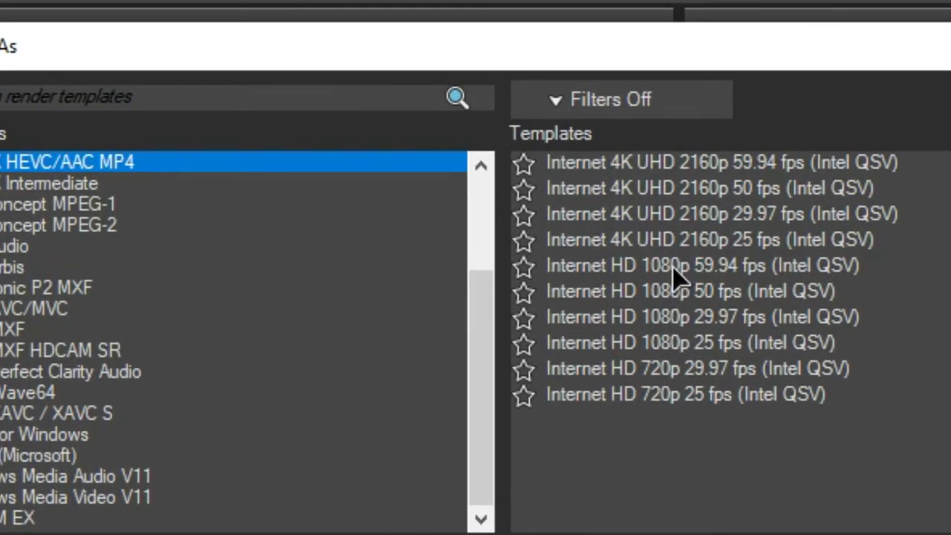
left_click(660, 368)
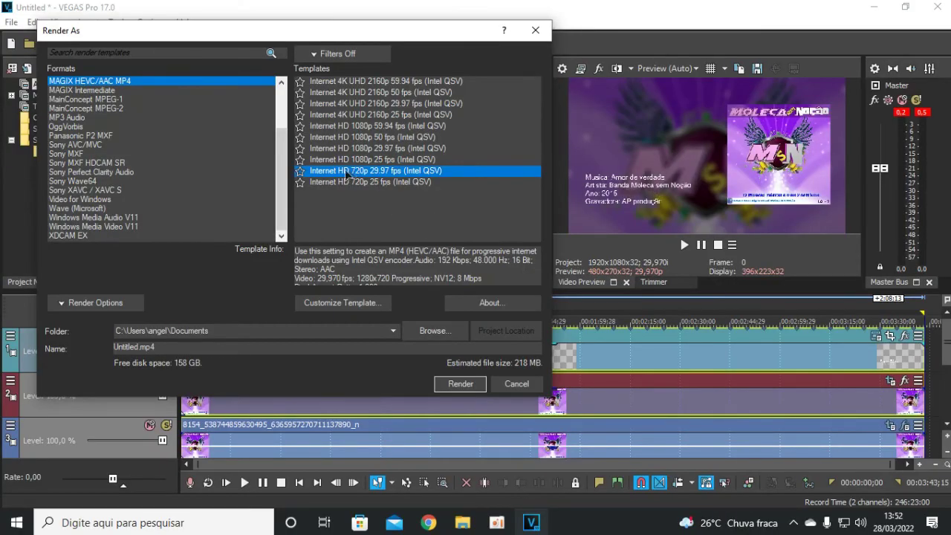
left_click(300, 171)
left_click(364, 159)
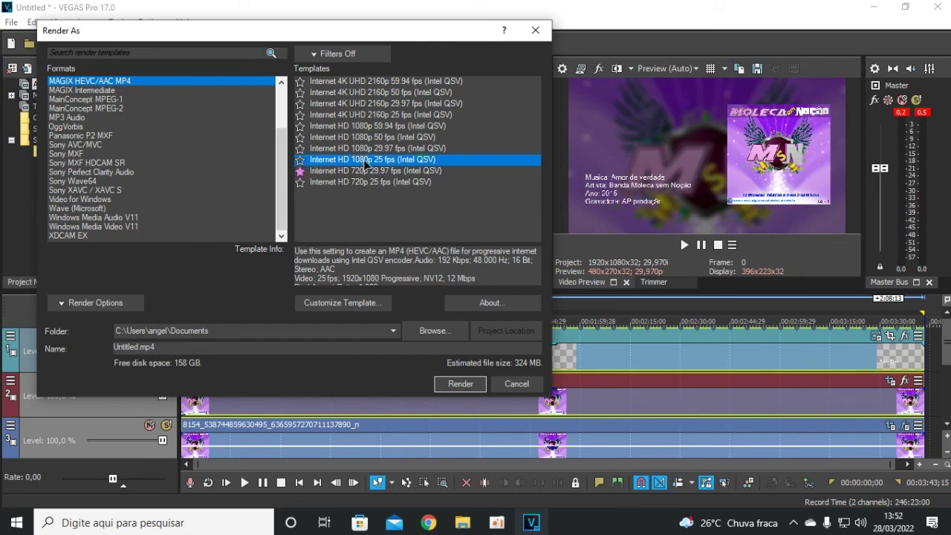
left_click(374, 172)
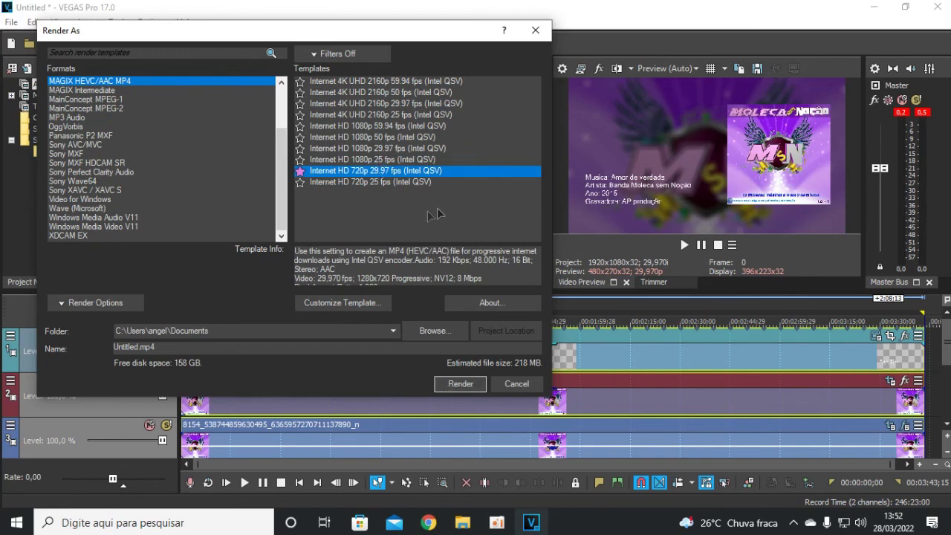
Set the output to "VIDEO AMOR DE VERdade test.mp4" in the desktop folder (Área de Trabalho) and start rendering
left_click(425, 332)
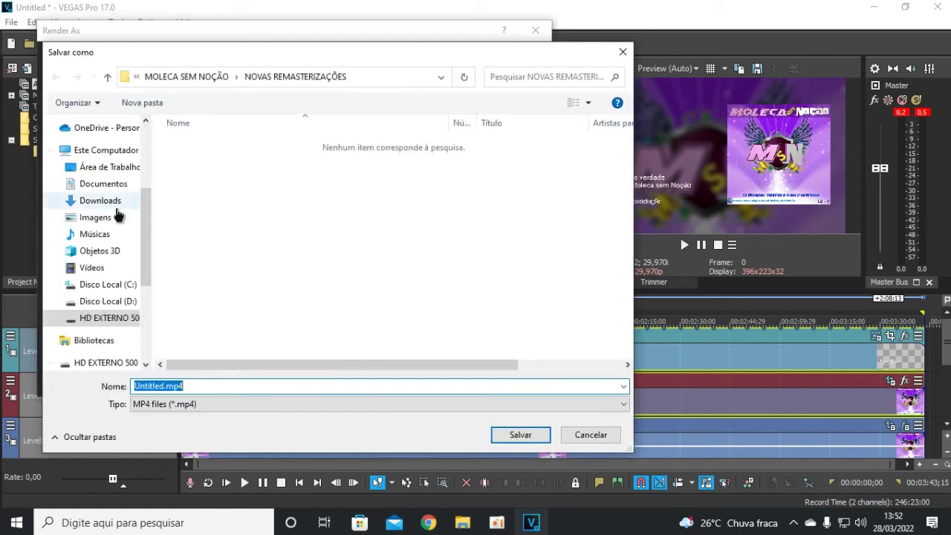
left_click(112, 166)
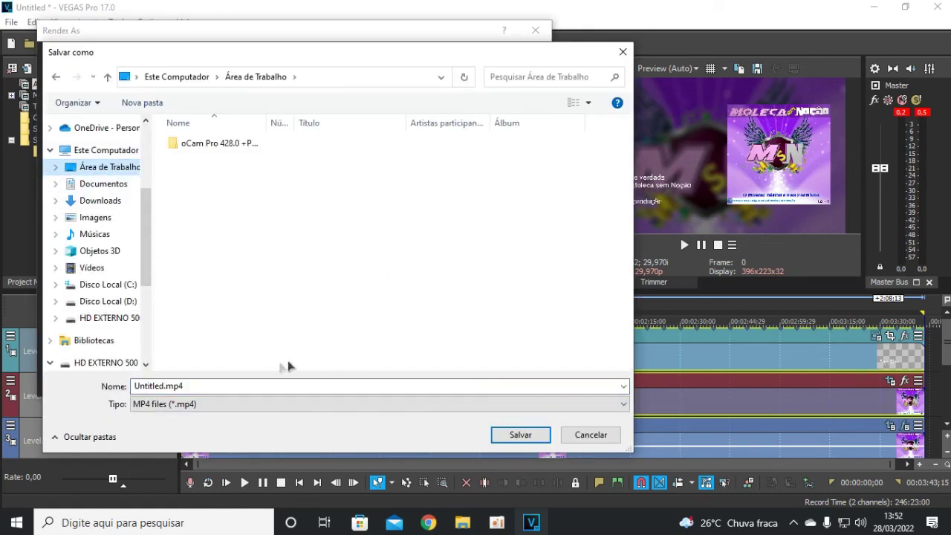
double_click(166, 386)
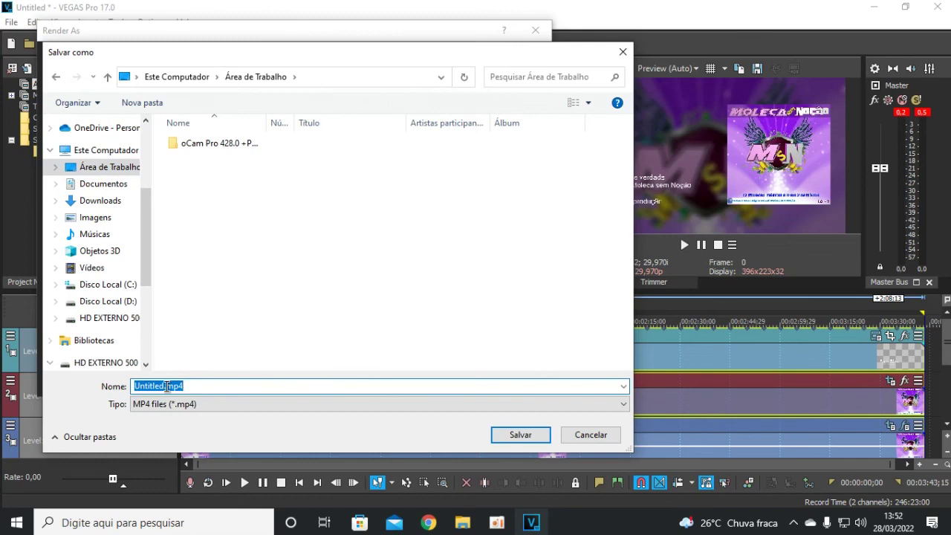
left_click(166, 386)
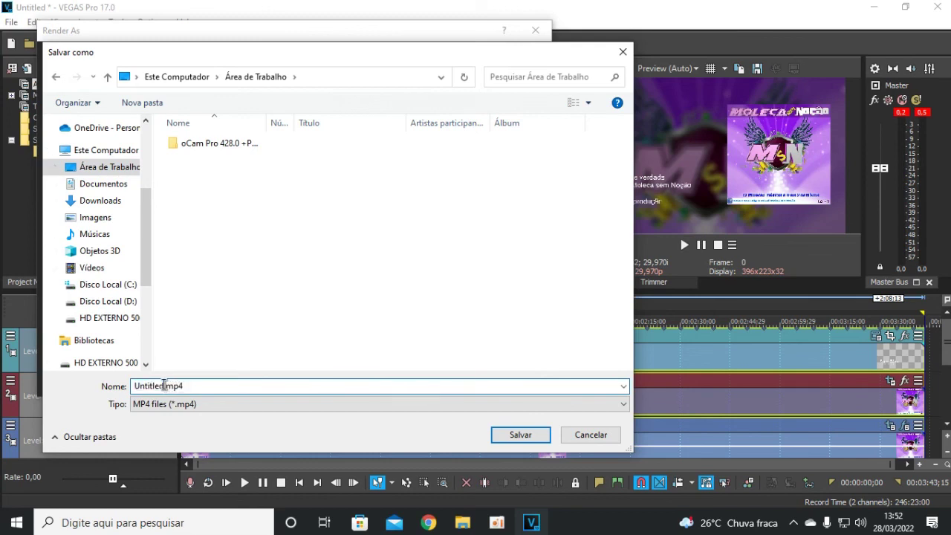
left_click_drag(163, 386, 132, 386)
type("VIDEO AMOR DE VERS")
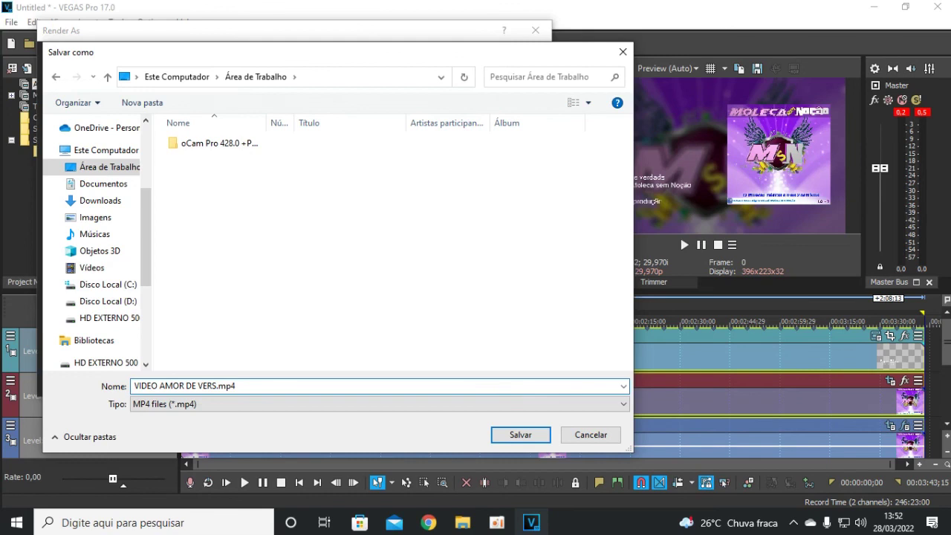
key("BackSpace")
type("dade test")
left_click(520, 434)
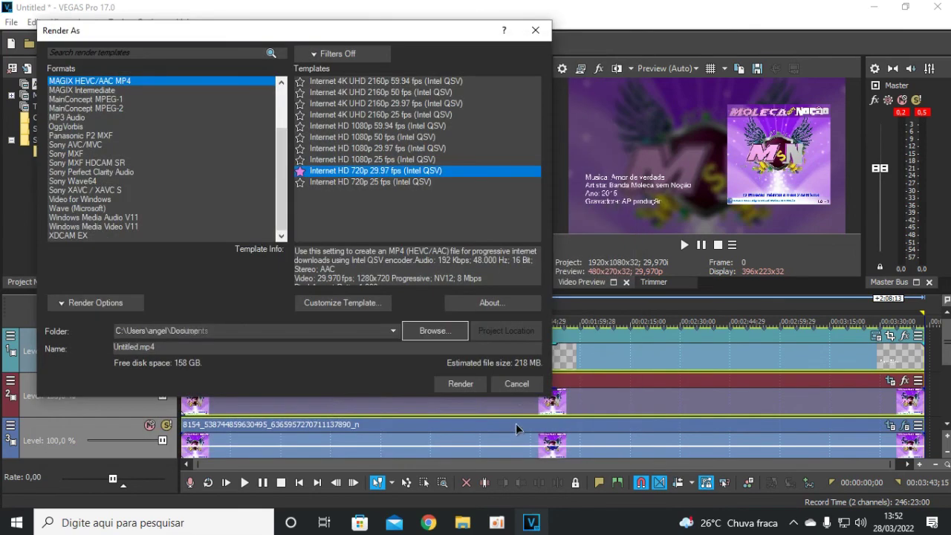
left_click(471, 386)
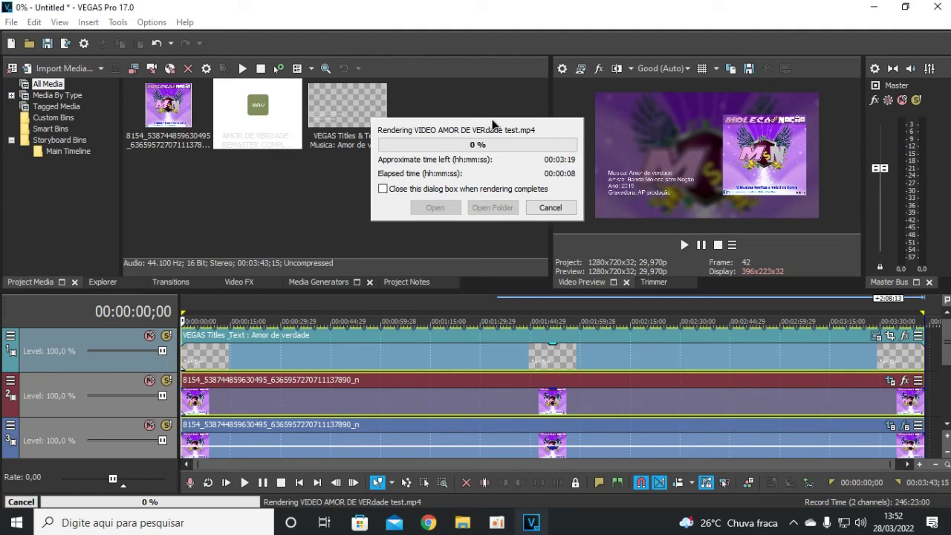
left_click(497, 522)
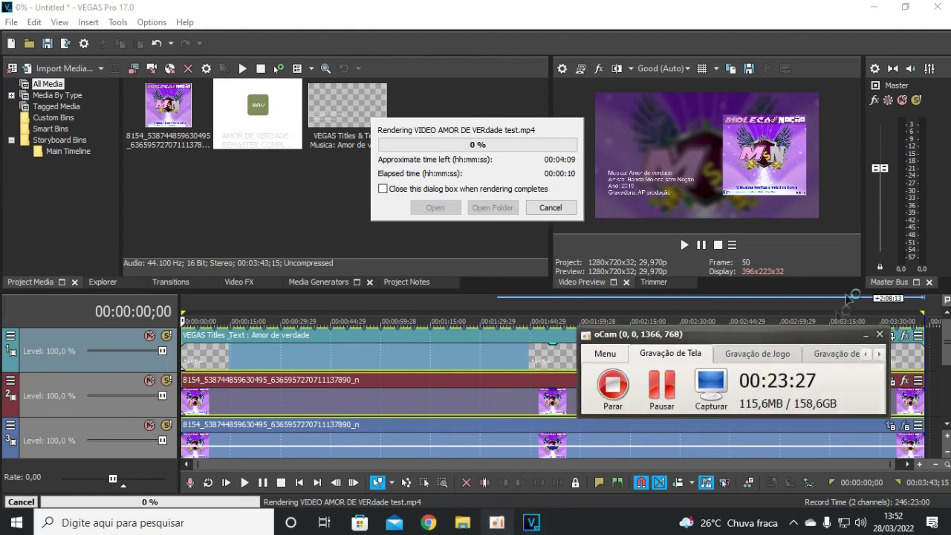
left_click(667, 392)
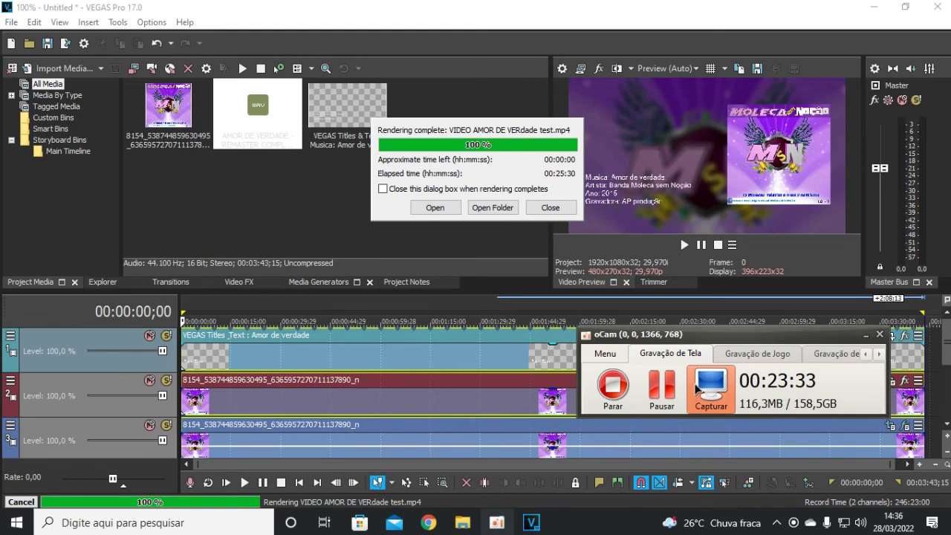
left_click(865, 336)
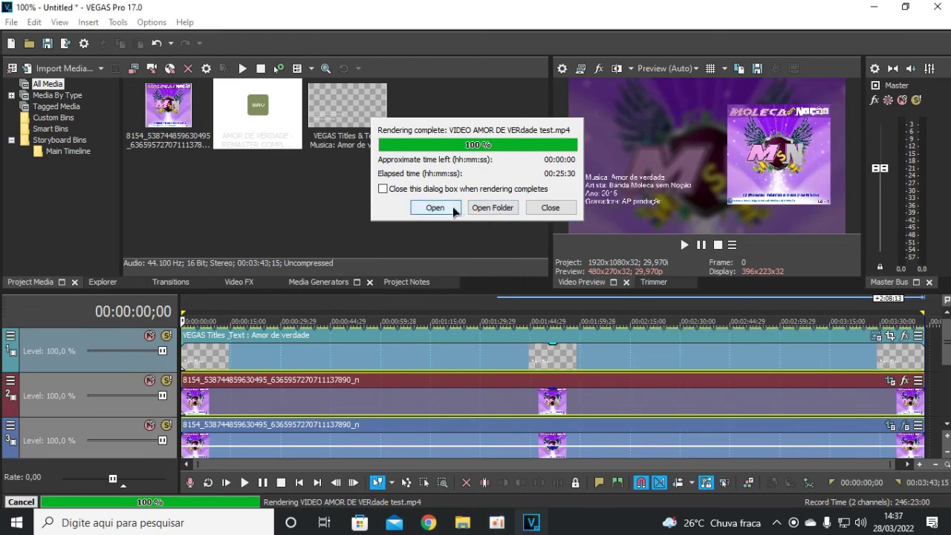